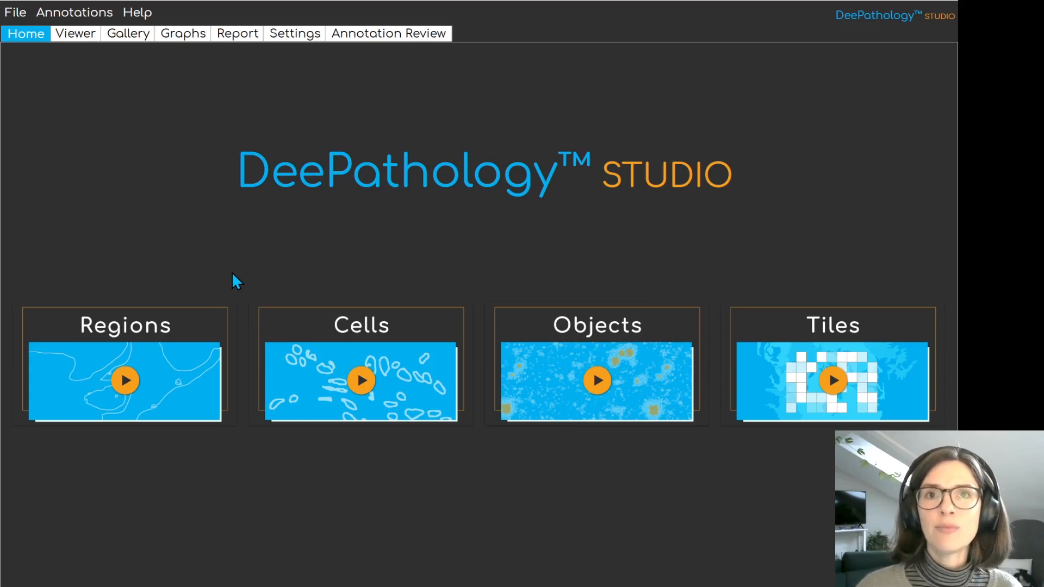
# - Open the slide viewer and examine the hippocampus of the brain section and the list of annotation categories
pyautogui.click(80, 40)
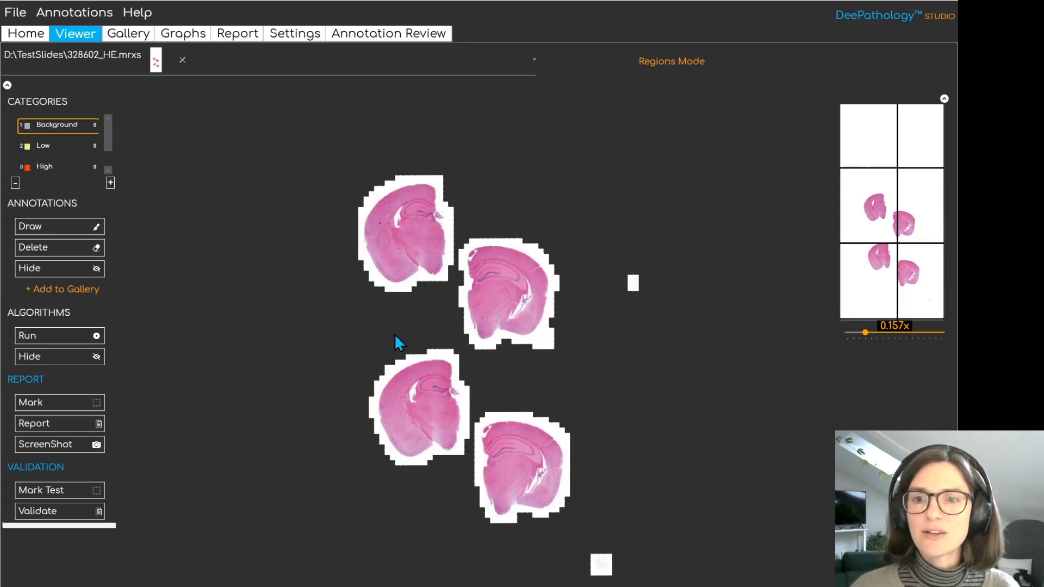
pyautogui.scroll(1, 518, 289)
pyautogui.scroll(1, 519, 289)
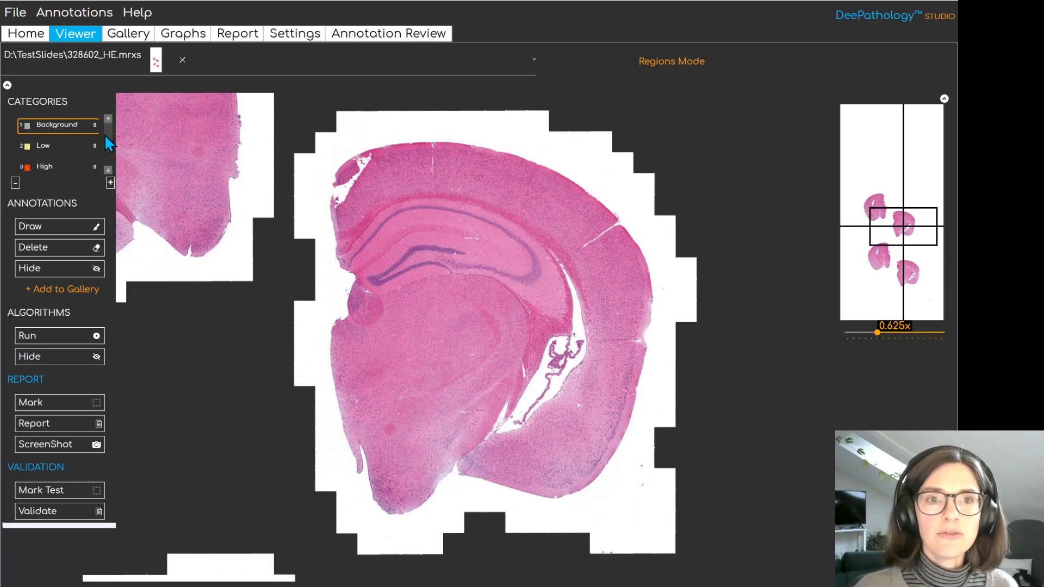
pyautogui.doubleClick(72, 125)
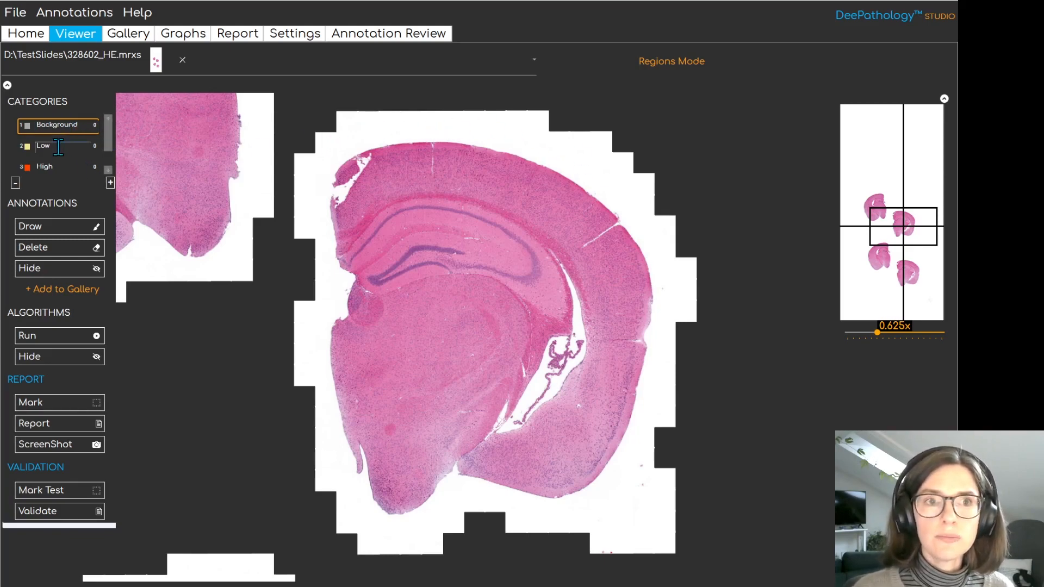
pyautogui.scroll(2, 456, 239)
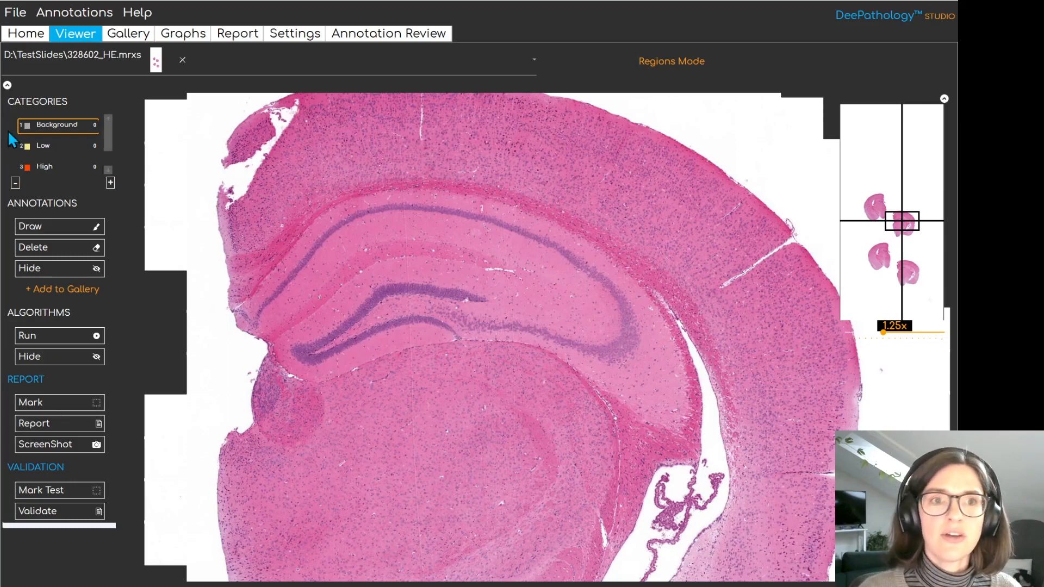
pyautogui.moveTo(109, 136); pyautogui.dragTo(108, 159)
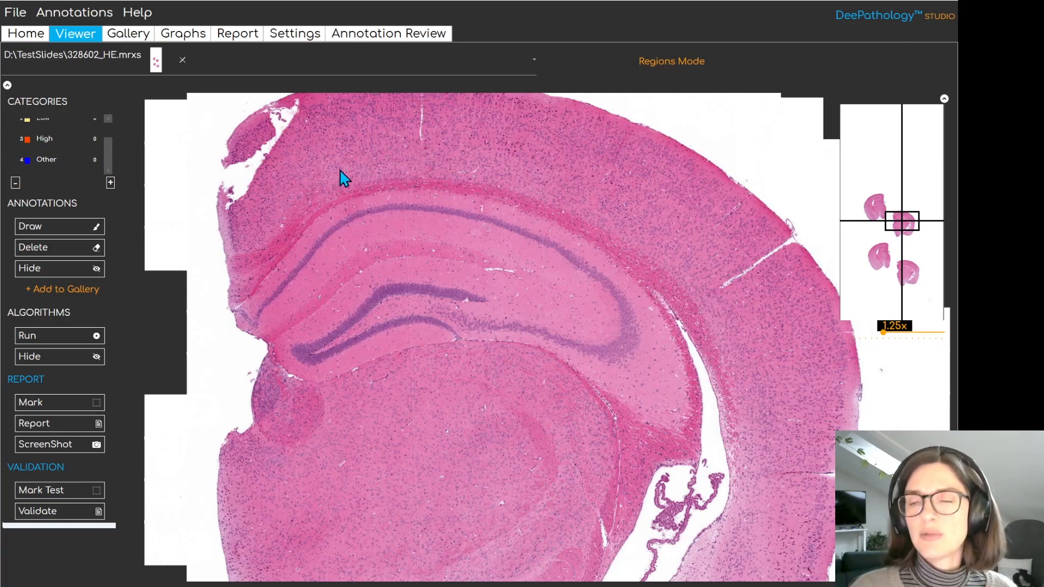
pyautogui.scroll(2, 109, 140)
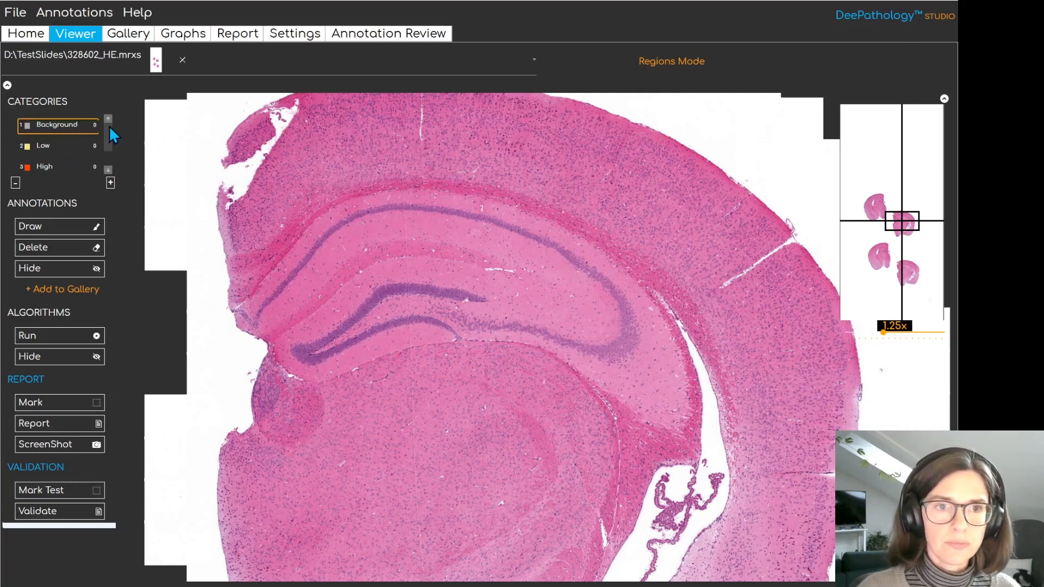
pyautogui.moveTo(451, 188); pyautogui.dragTo(427, 201)
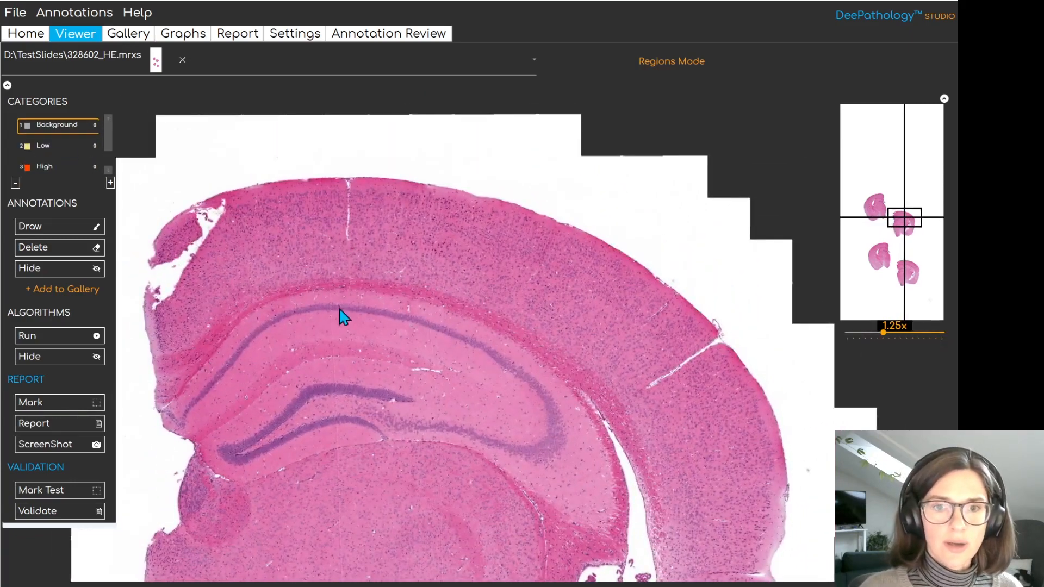
# - Annotate sample regions of the pale hippocampal tissue between and outside the dense cell bands as Low
pyautogui.scroll(1, 319, 349)
pyautogui.click(66, 146)
pyautogui.moveTo(372, 382); pyautogui.dragTo(416, 356)
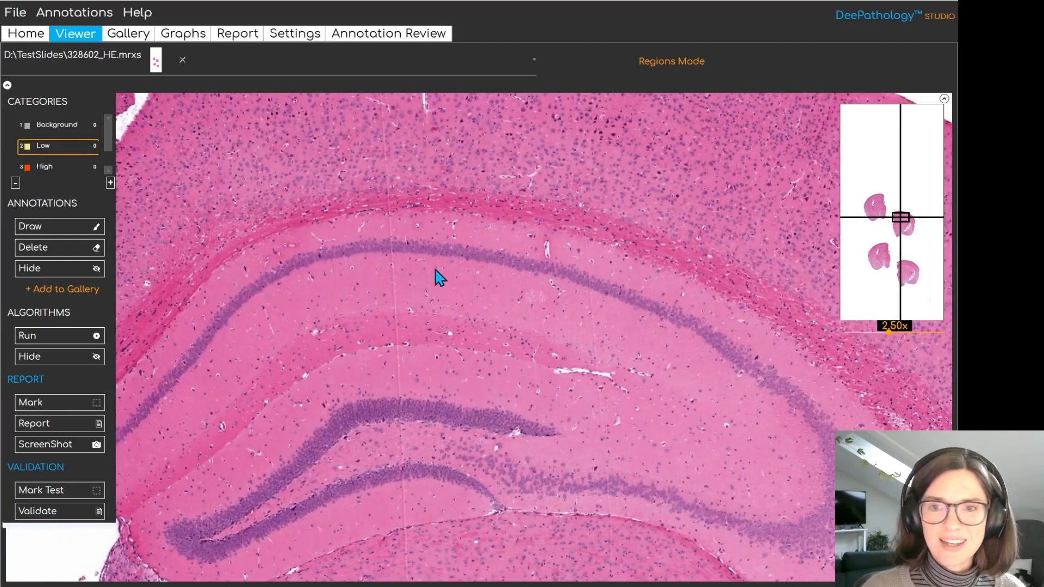
pyautogui.moveTo(435, 272)
pyautogui.mouseDown()
pyautogui.moveTo(485, 334)
pyautogui.moveTo(435, 272)
pyautogui.mouseUp()
pyautogui.moveTo(378, 301)
pyautogui.mouseDown()
pyautogui.moveTo(340, 342)
pyautogui.moveTo(397, 304)
pyautogui.mouseUp()
pyautogui.moveTo(302, 311)
pyautogui.mouseDown()
pyautogui.moveTo(256, 351)
pyautogui.moveTo(295, 354)
pyautogui.mouseUp()
pyautogui.moveTo(265, 404)
pyautogui.mouseDown()
pyautogui.moveTo(257, 437)
pyautogui.moveTo(266, 406)
pyautogui.mouseUp()
pyautogui.moveTo(620, 364)
pyautogui.mouseDown()
pyautogui.moveTo(673, 392)
pyautogui.moveTo(626, 363)
pyautogui.mouseUp()
pyautogui.moveTo(713, 422)
pyautogui.mouseDown()
pyautogui.moveTo(654, 316)
pyautogui.moveTo(597, 345)
pyautogui.moveTo(648, 314)
pyautogui.moveTo(709, 475)
pyautogui.moveTo(756, 416)
pyautogui.mouseUp()
pyautogui.moveTo(732, 300)
pyautogui.mouseDown()
pyautogui.moveTo(694, 272)
pyautogui.moveTo(738, 305)
pyautogui.mouseUp()
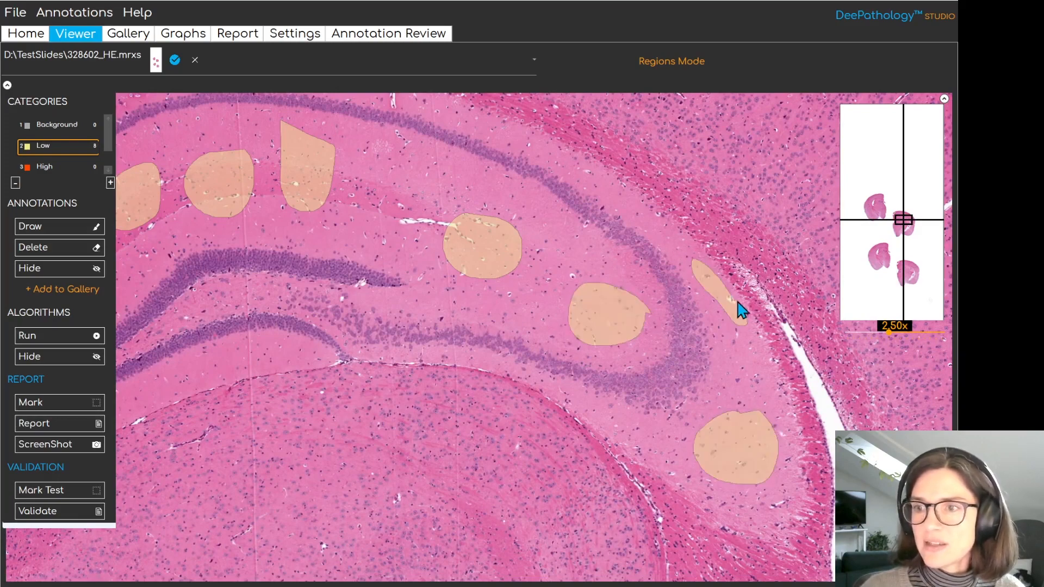
# - Add three more Low regions in the pale tissue around the lower end of the inner dense cell band
pyautogui.moveTo(264, 341)
pyautogui.mouseDown()
pyautogui.moveTo(243, 373)
pyautogui.moveTo(275, 341)
pyautogui.mouseUp()
pyautogui.moveTo(344, 411)
pyautogui.mouseDown()
pyautogui.moveTo(424, 410)
pyautogui.moveTo(317, 413)
pyautogui.moveTo(355, 415)
pyautogui.mouseUp()
pyautogui.moveTo(309, 329); pyautogui.dragTo(307, 328)
pyautogui.moveTo(460, 275); pyautogui.dragTo(394, 327)
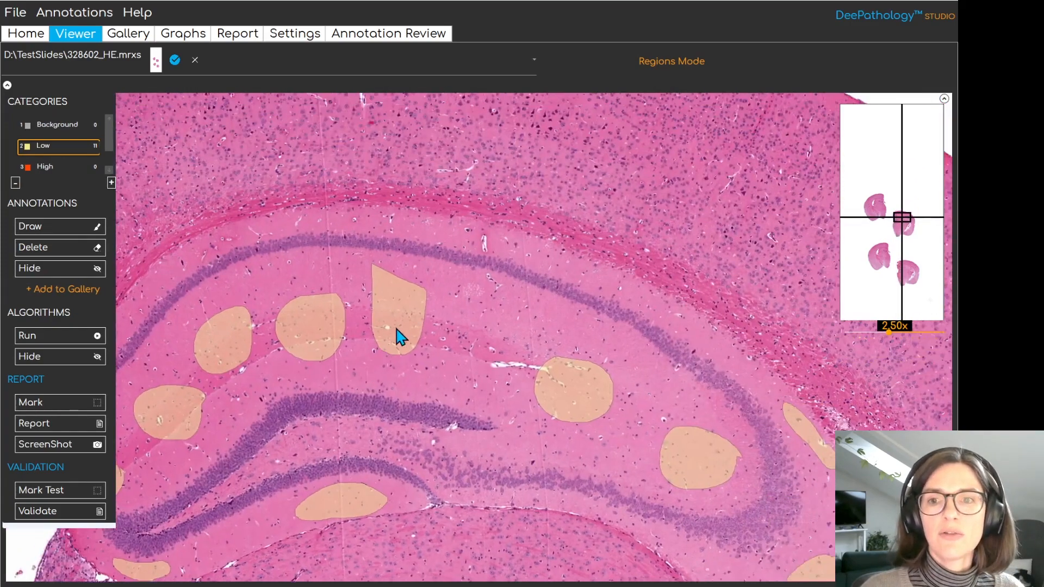
# - Annotate four patches along the inner dense cell band of the hippocampus as High
pyautogui.scroll(-3, 414, 329)
pyautogui.click(45, 167)
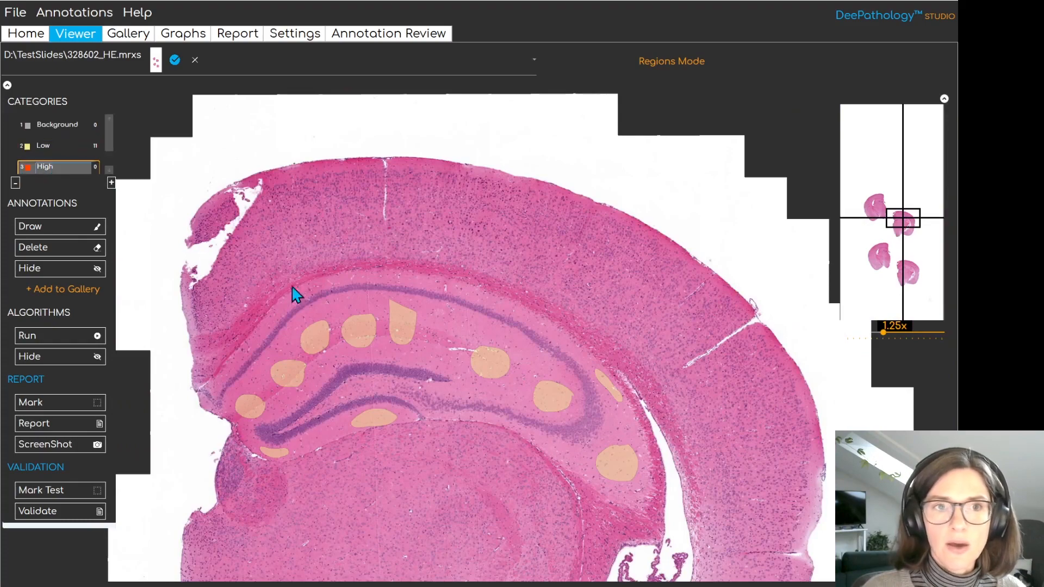
pyautogui.scroll(3, 418, 392)
pyautogui.moveTo(451, 331)
pyautogui.mouseDown()
pyautogui.moveTo(431, 331)
pyautogui.moveTo(481, 351)
pyautogui.moveTo(451, 333)
pyautogui.moveTo(373, 340)
pyautogui.moveTo(409, 334)
pyautogui.mouseUp()
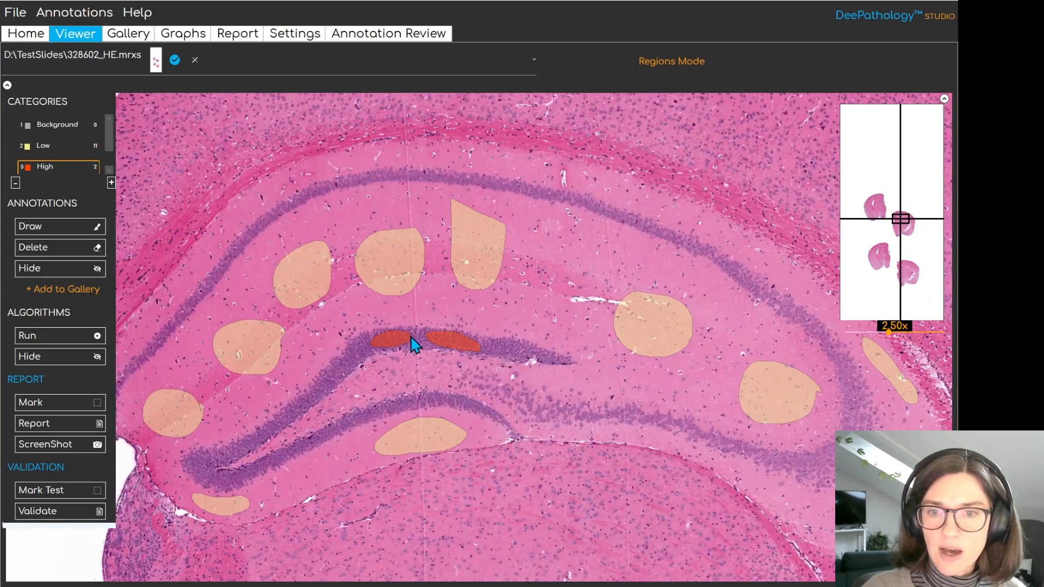
pyautogui.moveTo(231, 452)
pyautogui.mouseDown()
pyautogui.moveTo(214, 455)
pyautogui.moveTo(205, 478)
pyautogui.moveTo(231, 479)
pyautogui.moveTo(223, 449)
pyautogui.moveTo(282, 413)
pyautogui.moveTo(255, 440)
pyautogui.mouseUp()
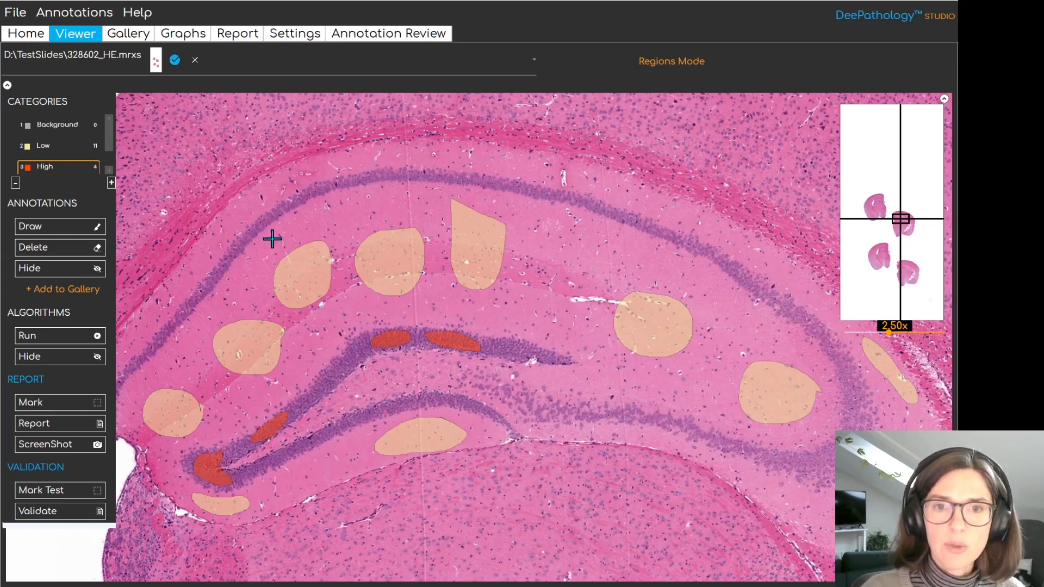
# - Annotate further High patches along the outer curved cell band, from its upper arc around to the lower branch
pyautogui.moveTo(266, 214)
pyautogui.mouseDown()
pyautogui.moveTo(248, 239)
pyautogui.moveTo(287, 208)
pyautogui.mouseUp()
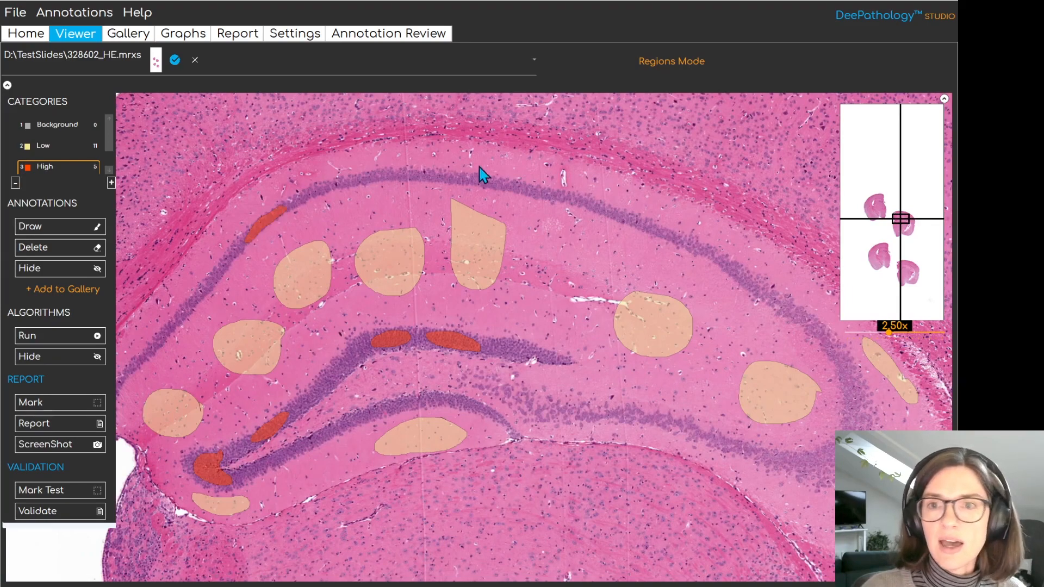
pyautogui.moveTo(479, 176); pyautogui.dragTo(524, 190)
pyautogui.moveTo(698, 242)
pyautogui.mouseDown()
pyautogui.moveTo(704, 256)
pyautogui.moveTo(735, 263)
pyautogui.mouseUp()
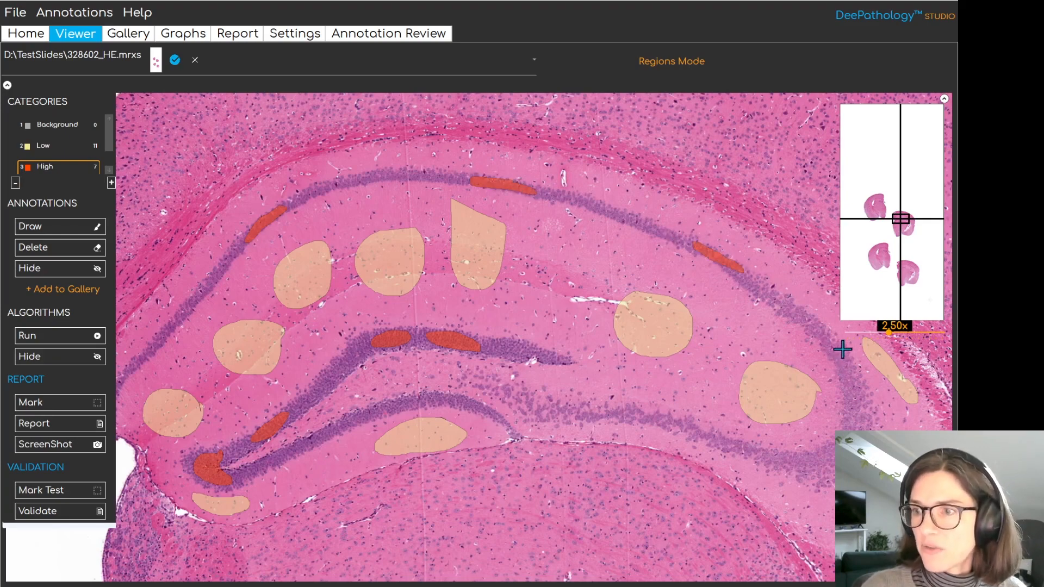
pyautogui.moveTo(847, 409)
pyautogui.mouseDown()
pyautogui.moveTo(867, 392)
pyautogui.moveTo(873, 426)
pyautogui.moveTo(851, 427)
pyautogui.moveTo(802, 469)
pyautogui.moveTo(832, 459)
pyautogui.mouseUp()
pyautogui.moveTo(724, 440)
pyautogui.mouseDown()
pyautogui.moveTo(690, 433)
pyautogui.moveTo(732, 440)
pyautogui.mouseUp()
pyautogui.moveTo(603, 406)
pyautogui.mouseDown()
pyautogui.moveTo(580, 418)
pyautogui.moveTo(642, 413)
pyautogui.mouseUp()
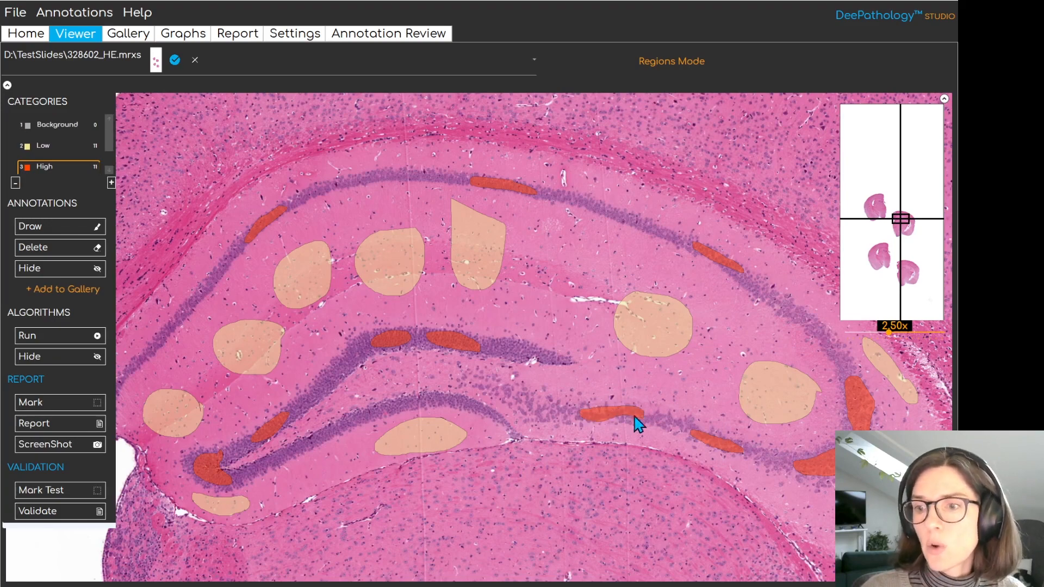
pyautogui.moveTo(644, 221)
pyautogui.mouseDown()
pyautogui.moveTo(623, 212)
pyautogui.moveTo(641, 220)
pyautogui.mouseUp()
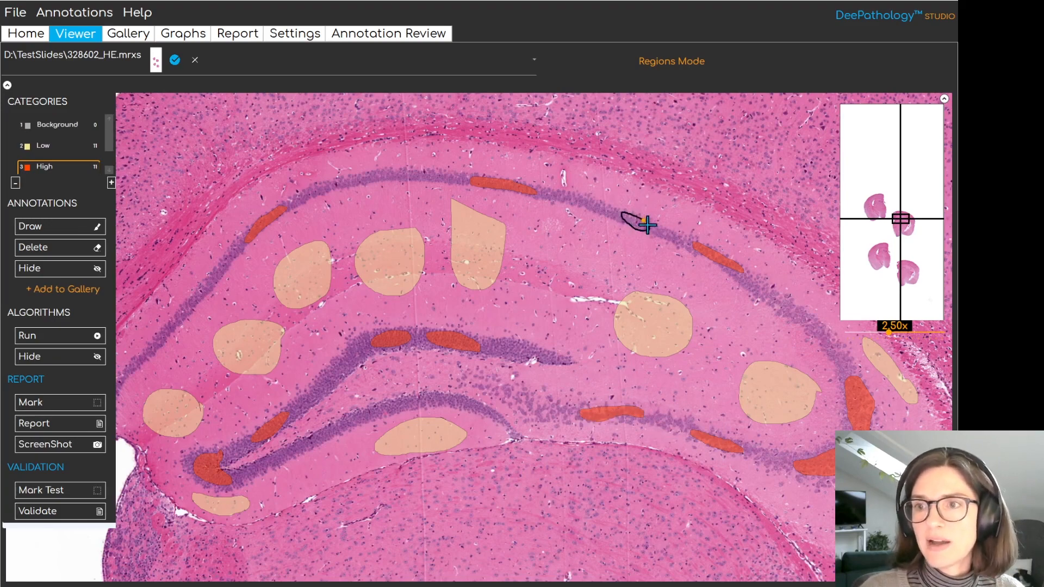
# - Annotate four regions of the cortex above the hippocampus as Other
pyautogui.scroll(-2, 566, 265)
pyautogui.click(112, 183)
pyautogui.moveTo(641, 173)
pyautogui.mouseDown()
pyautogui.moveTo(618, 191)
pyautogui.moveTo(646, 182)
pyautogui.mouseUp()
pyautogui.moveTo(709, 266)
pyautogui.mouseDown()
pyautogui.moveTo(720, 289)
pyautogui.moveTo(731, 257)
pyautogui.mouseUp()
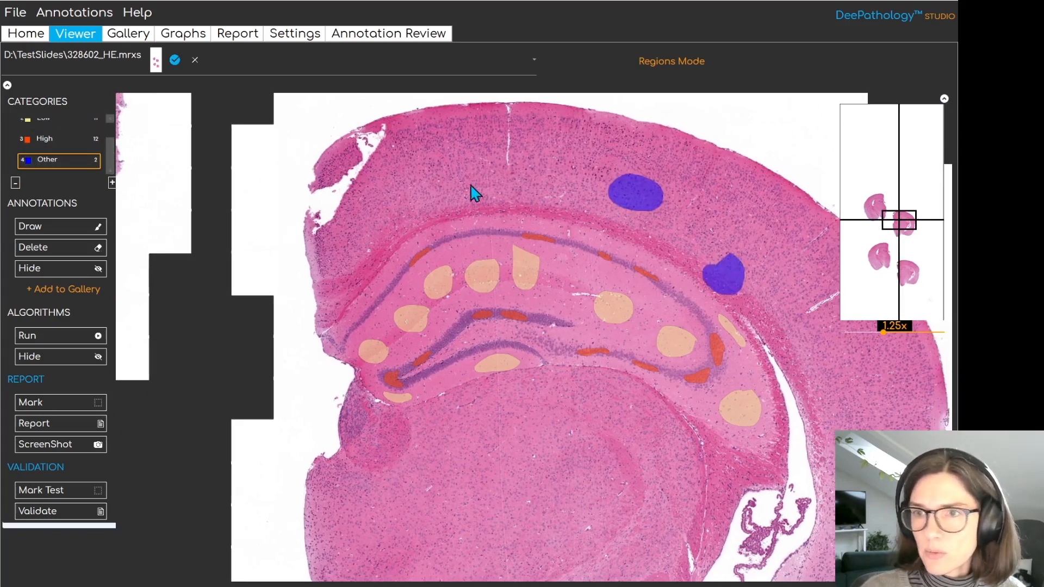
pyautogui.moveTo(449, 184)
pyautogui.mouseDown()
pyautogui.moveTo(492, 198)
pyautogui.moveTo(454, 178)
pyautogui.mouseUp()
pyautogui.moveTo(386, 220)
pyautogui.mouseDown()
pyautogui.moveTo(387, 248)
pyautogui.moveTo(393, 225)
pyautogui.mouseUp()
# - Annotate Other regions in the tissue below the hippocampus, in the ventricle's dark folded tissue and along the outer cortex
pyautogui.moveTo(662, 498); pyautogui.dragTo(592, 371)
pyautogui.moveTo(506, 375); pyautogui.dragTo(517, 376)
pyautogui.moveTo(433, 305)
pyautogui.mouseDown()
pyautogui.moveTo(462, 346)
pyautogui.moveTo(434, 306)
pyautogui.mouseUp()
pyautogui.moveTo(680, 403)
pyautogui.mouseDown()
pyautogui.moveTo(669, 415)
pyautogui.moveTo(675, 405)
pyautogui.mouseUp()
pyautogui.moveTo(767, 420); pyautogui.dragTo(768, 422)
pyautogui.moveTo(810, 497)
pyautogui.mouseDown()
pyautogui.moveTo(809, 506)
pyautogui.moveTo(812, 497)
pyautogui.mouseUp()
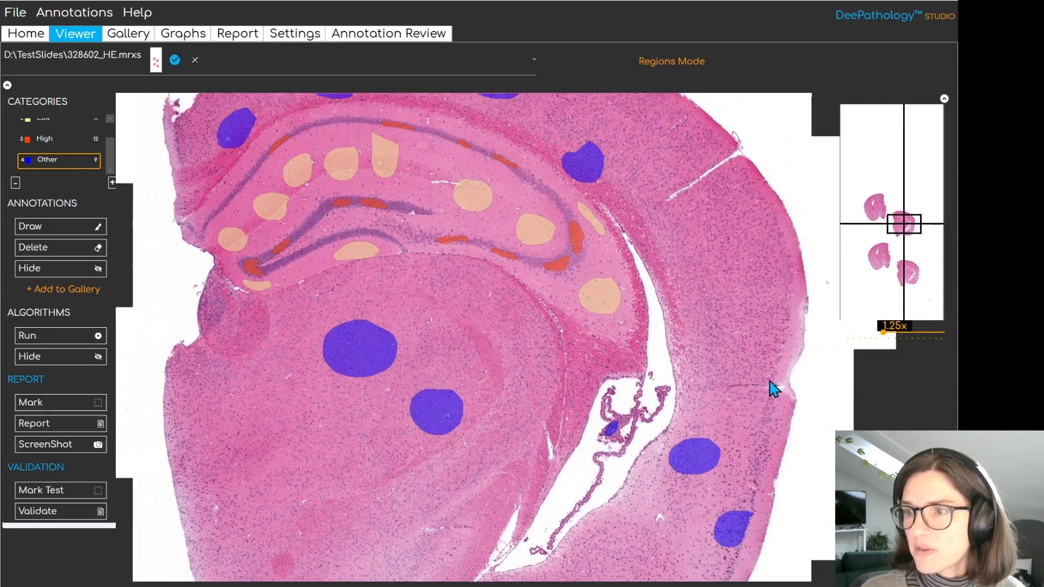
pyautogui.moveTo(764, 319)
pyautogui.mouseDown()
pyautogui.moveTo(774, 338)
pyautogui.moveTo(766, 320)
pyautogui.mouseUp()
pyautogui.moveTo(742, 247)
pyautogui.mouseDown()
pyautogui.moveTo(743, 259)
pyautogui.moveTo(744, 250)
pyautogui.mouseUp()
pyautogui.moveTo(628, 142)
pyautogui.mouseDown()
pyautogui.moveTo(665, 146)
pyautogui.moveTo(634, 138)
pyautogui.mouseUp()
# - Annotate several empty areas outside the section's upper and outer edge as Background
pyautogui.moveTo(509, 236)
pyautogui.mouseDown()
pyautogui.moveTo(528, 308)
pyautogui.moveTo(466, 235)
pyautogui.moveTo(496, 261)
pyautogui.moveTo(478, 223)
pyautogui.mouseUp()
pyautogui.scroll(2, 111, 122)
pyautogui.click(57, 125)
pyautogui.moveTo(482, 152)
pyautogui.mouseDown()
pyautogui.moveTo(457, 168)
pyautogui.moveTo(484, 152)
pyautogui.mouseUp()
pyautogui.moveTo(652, 172)
pyautogui.mouseDown()
pyautogui.moveTo(690, 195)
pyautogui.moveTo(655, 172)
pyautogui.mouseUp()
pyautogui.moveTo(731, 121)
pyautogui.mouseDown()
pyautogui.moveTo(715, 133)
pyautogui.moveTo(732, 123)
pyautogui.mouseUp()
pyautogui.moveTo(762, 230); pyautogui.dragTo(777, 230)
pyautogui.moveTo(548, 163)
pyautogui.mouseDown()
pyautogui.moveTo(523, 243)
pyautogui.moveTo(560, 181)
pyautogui.mouseUp()
pyautogui.moveTo(914, 500)
pyautogui.mouseDown()
pyautogui.moveTo(697, 313)
pyautogui.moveTo(627, 368)
pyautogui.moveTo(638, 289)
pyautogui.moveTo(625, 272)
pyautogui.moveTo(597, 275)
pyautogui.moveTo(604, 289)
pyautogui.mouseUp()
pyautogui.moveTo(543, 190)
pyautogui.mouseDown()
pyautogui.moveTo(594, 203)
pyautogui.moveTo(549, 196)
pyautogui.mouseUp()
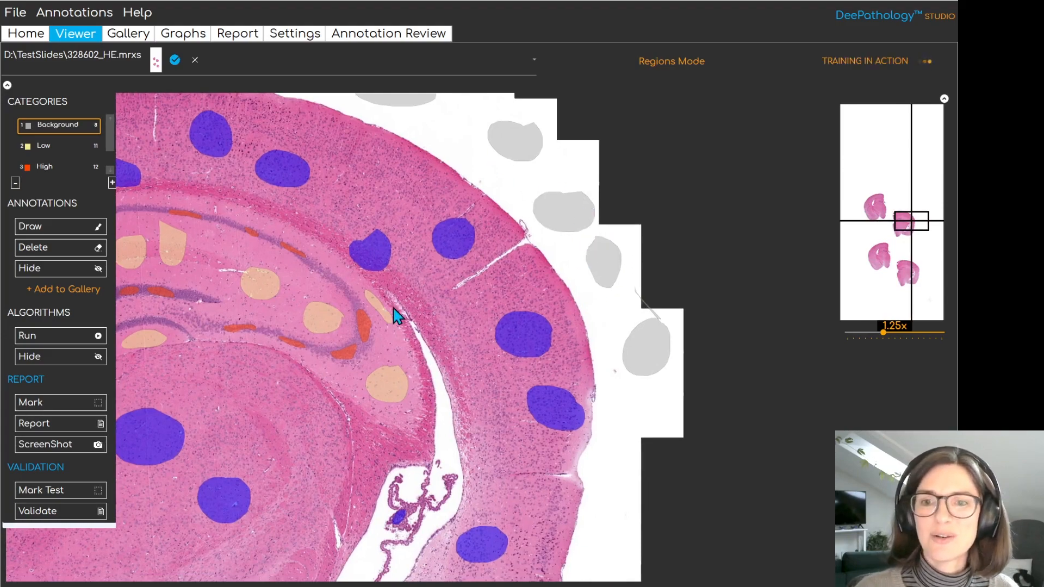
# - Review the training graphs and run the region detection algorithm on the hippocampus view
pyautogui.scroll(-3, 485, 309)
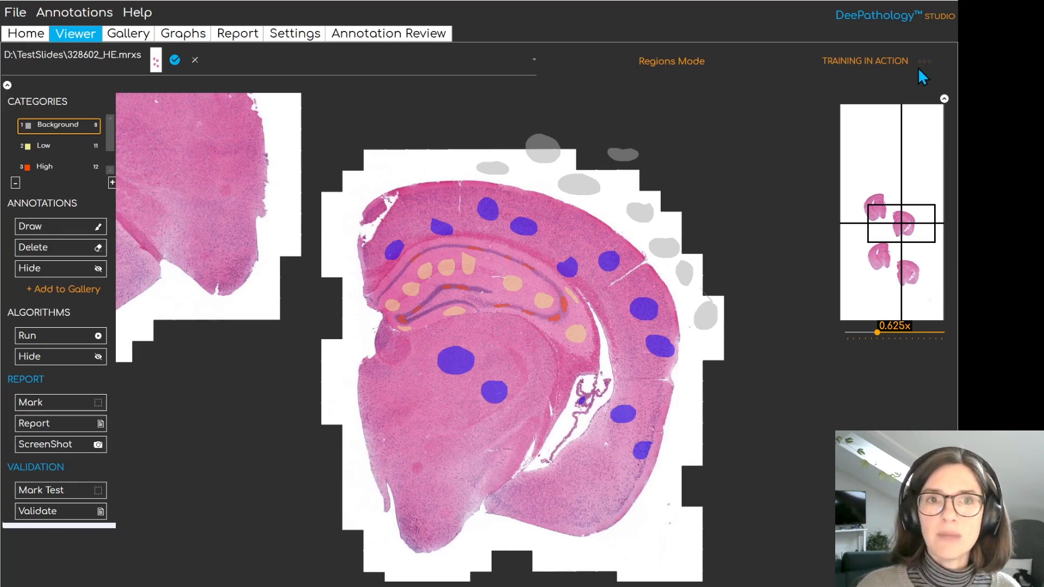
pyautogui.click(184, 34)
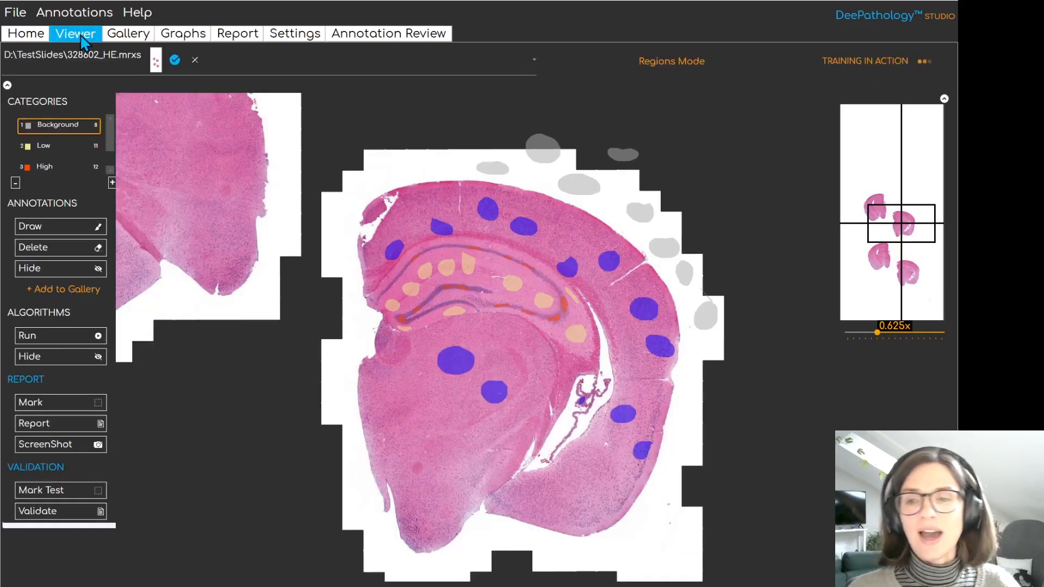
pyautogui.scroll(2, 468, 348)
pyautogui.moveTo(562, 305); pyautogui.dragTo(551, 335)
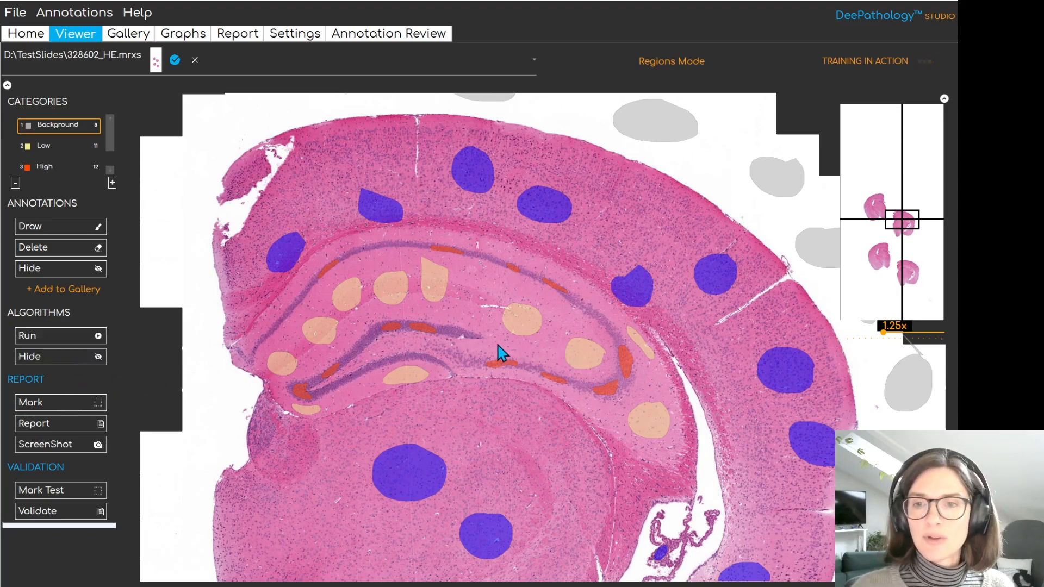
pyautogui.moveTo(506, 352); pyautogui.dragTo(479, 353)
pyautogui.click(63, 339)
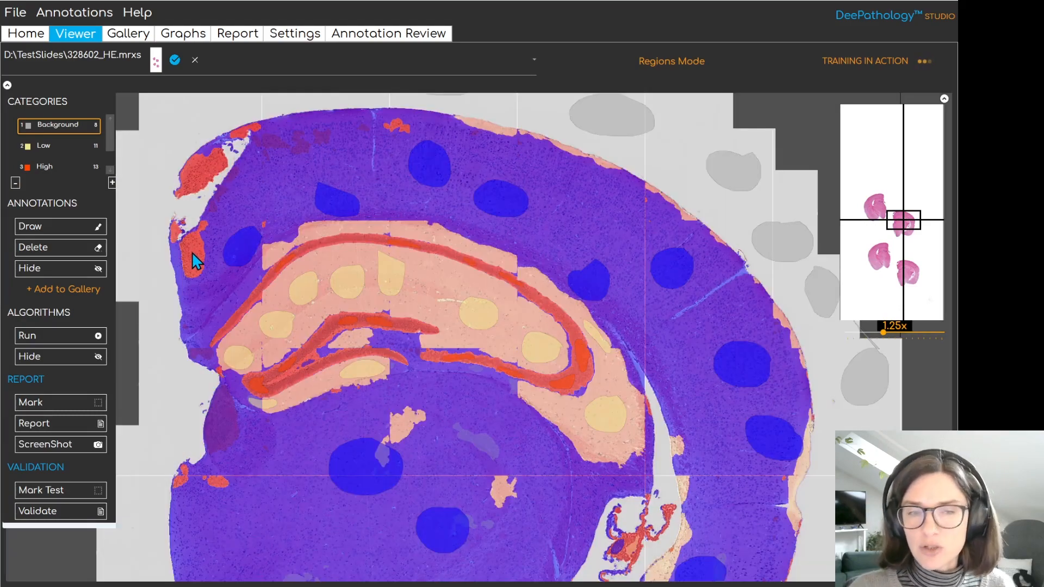
# - Reassign the false High detections at the cortex's medial and upper edges to Other
pyautogui.press('4')
pyautogui.press('4')
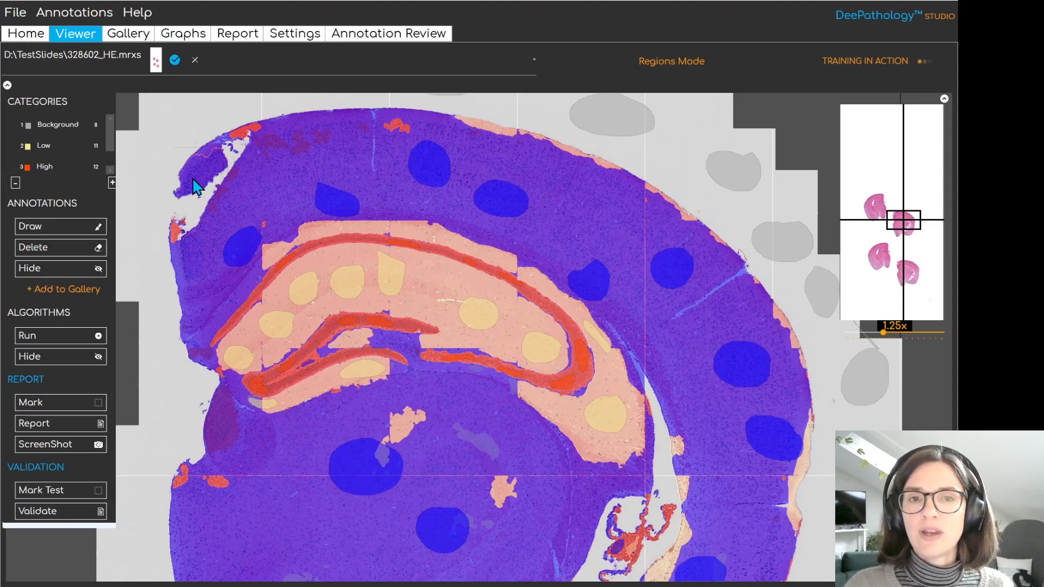
pyautogui.press('4')
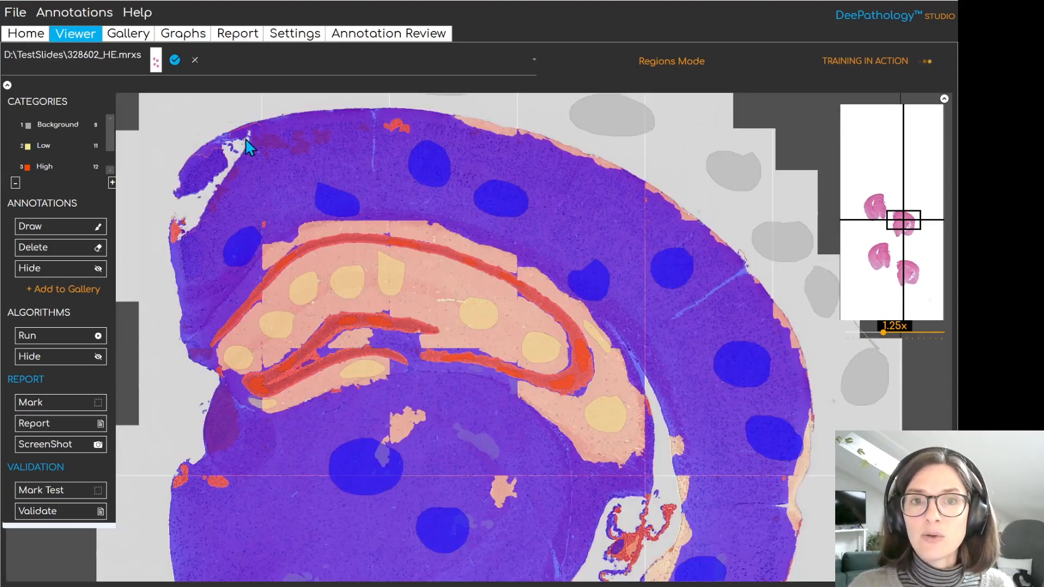
pyautogui.press('3')
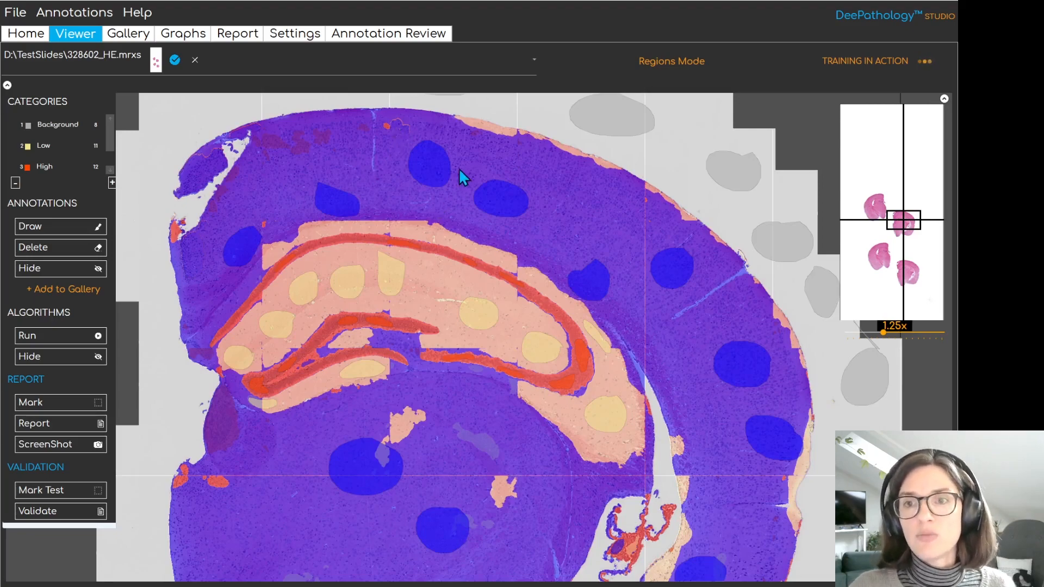
# - Reassign the false High detections in the ventricle's folded tissue and on the medial edge below the hippocampus to Other
pyautogui.moveTo(483, 486); pyautogui.dragTo(486, 403)
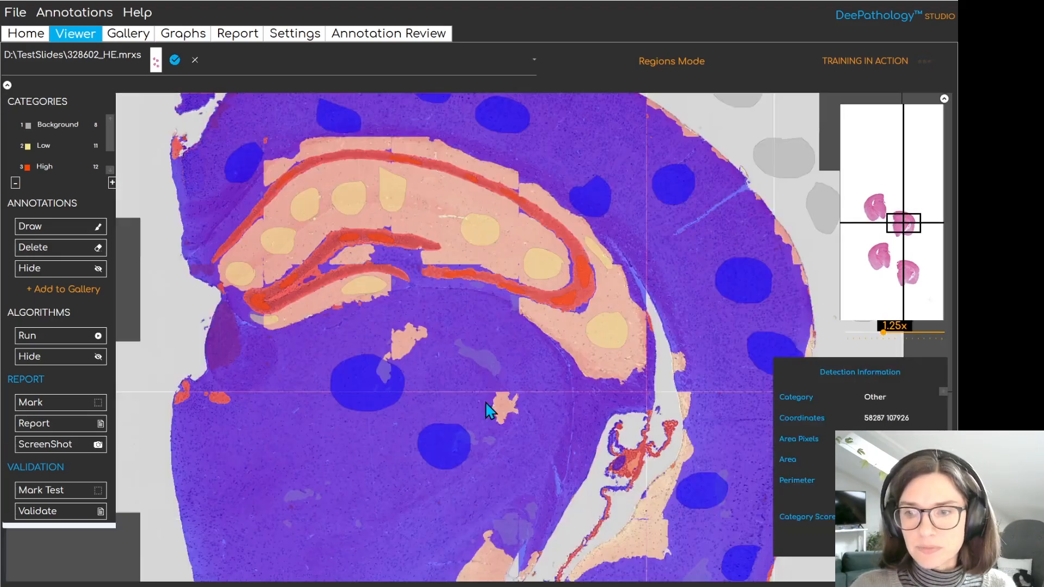
pyautogui.press('4')
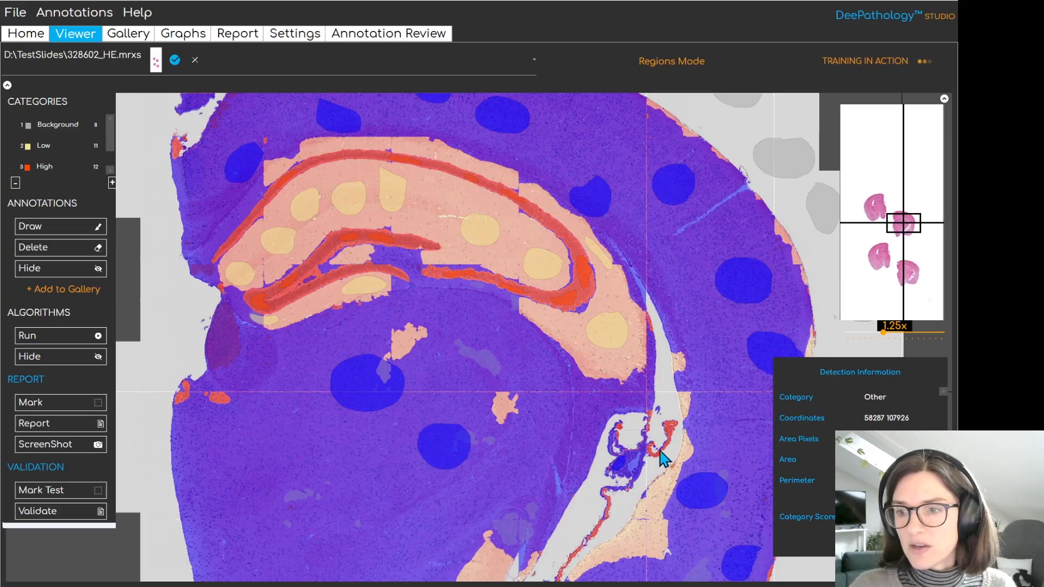
pyautogui.press('4')
pyautogui.press('4')
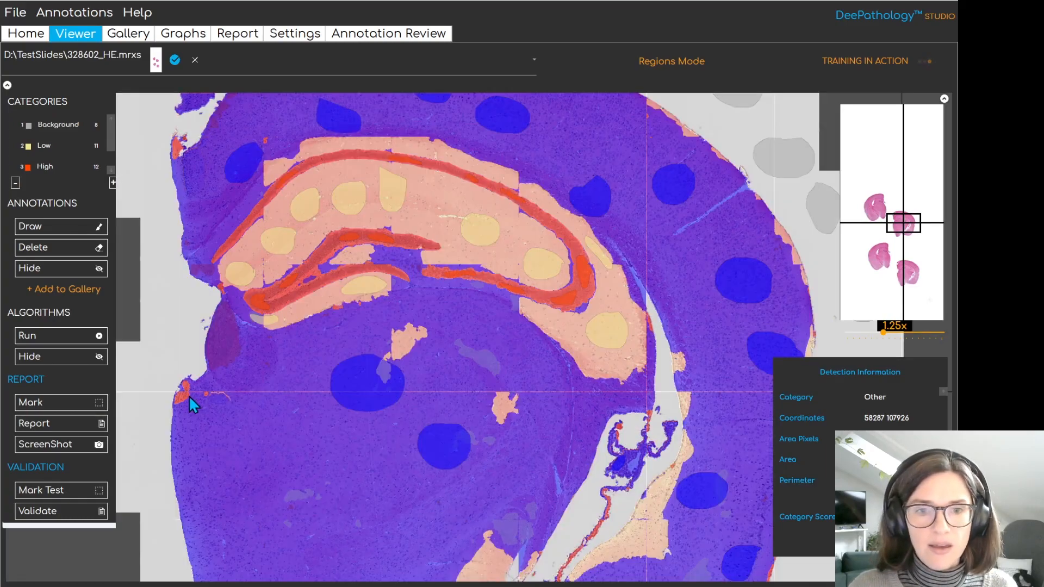
pyautogui.press('4')
pyautogui.press('4')
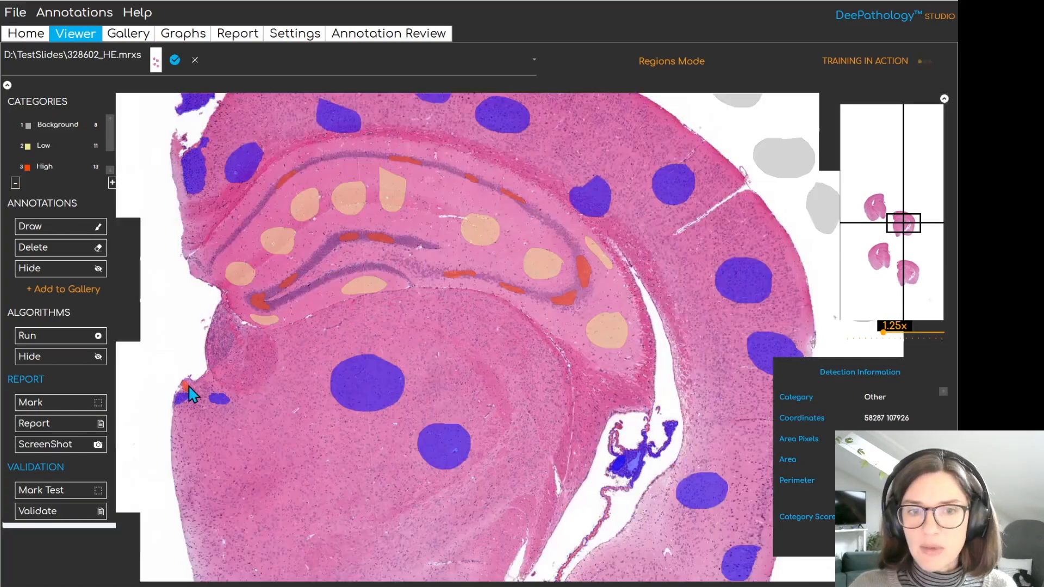
# - Reassign the remaining High patch on the medial edge and the false Low detections beside the ventricle to Other
pyautogui.moveTo(354, 558); pyautogui.dragTo(326, 396)
pyautogui.press('4')
pyautogui.press('4')
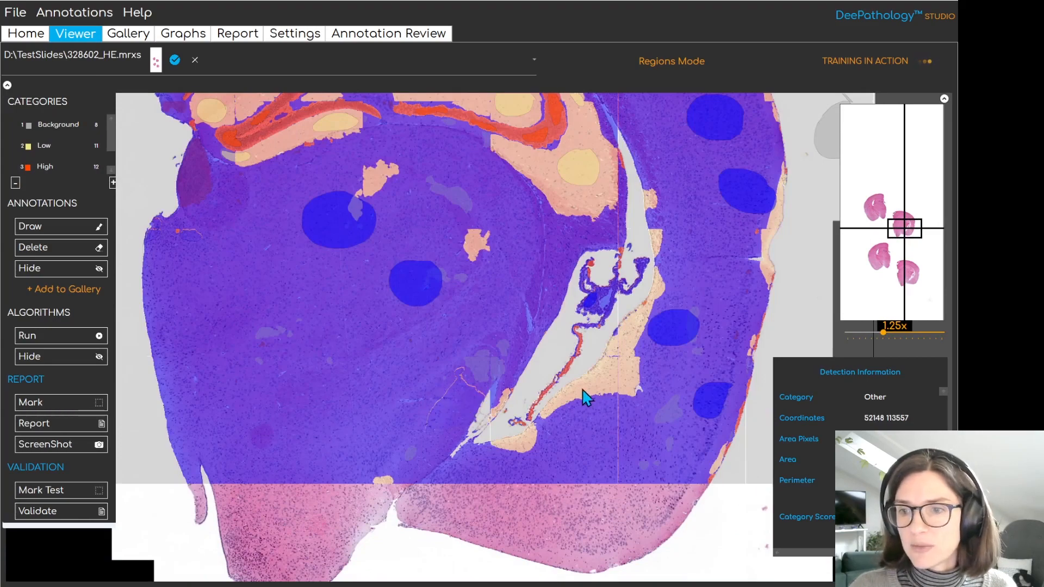
pyautogui.press('4')
pyautogui.press('4')
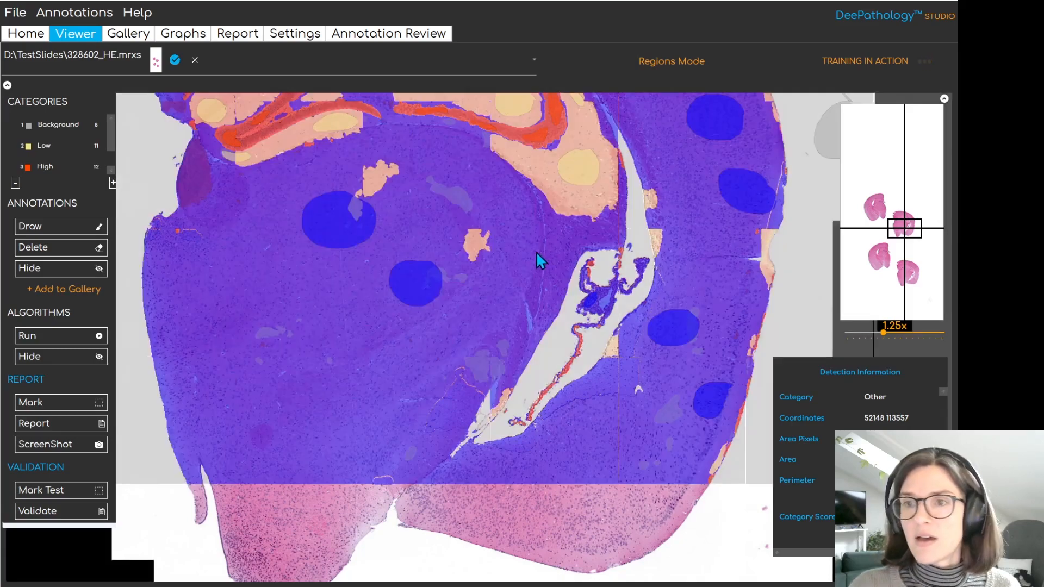
# - Annotate two Low regions in the misdetected strip along the underside of the hippocampus's lower High band
pyautogui.moveTo(537, 250); pyautogui.dragTo(542, 319)
pyautogui.scroll(3, 478, 345)
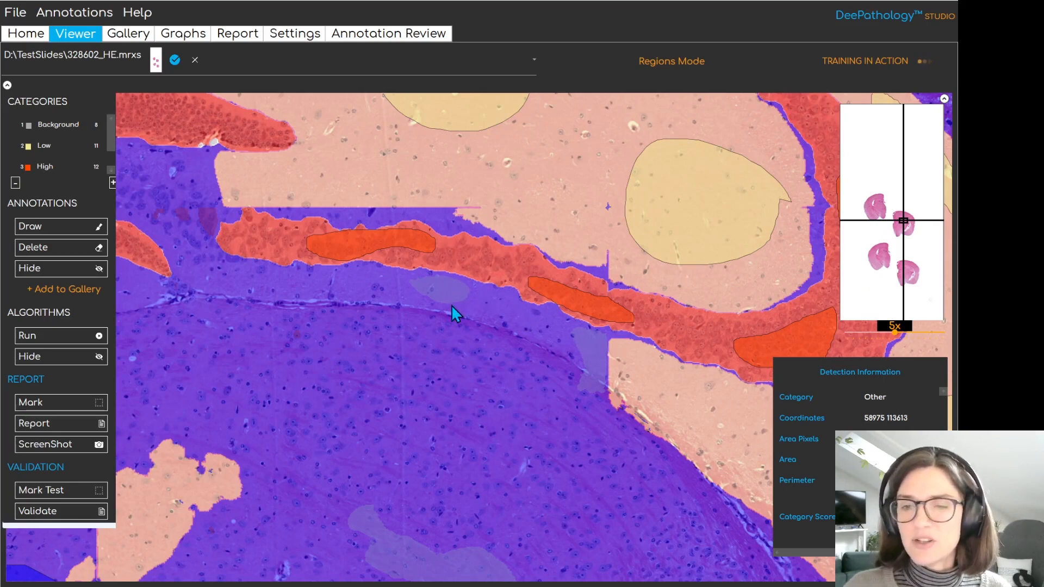
pyautogui.click(55, 145)
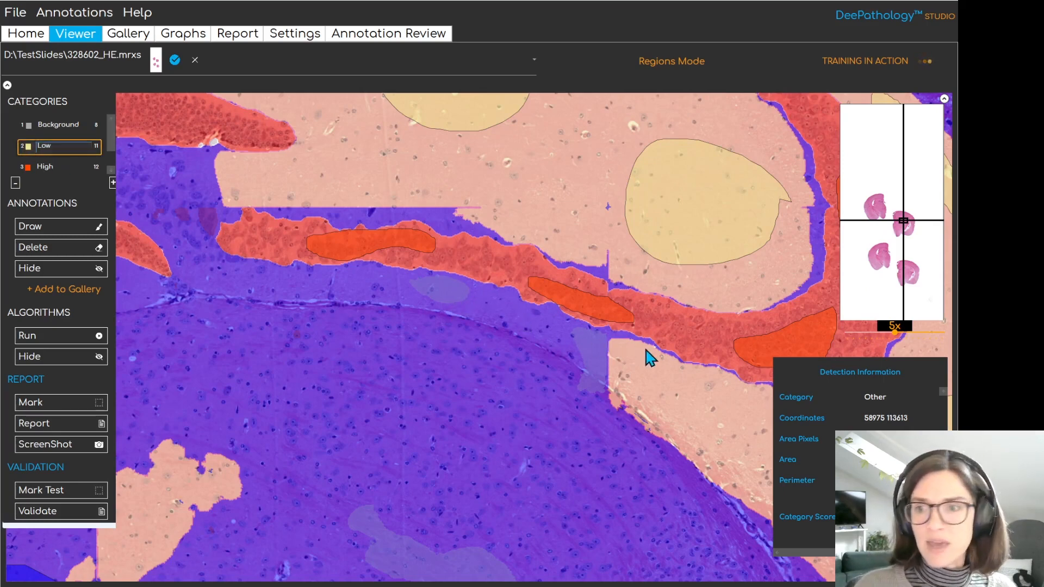
pyautogui.moveTo(625, 337)
pyautogui.mouseDown()
pyautogui.moveTo(496, 294)
pyautogui.moveTo(455, 296)
pyautogui.moveTo(613, 376)
pyautogui.moveTo(631, 343)
pyautogui.mouseUp()
pyautogui.moveTo(223, 268)
pyautogui.mouseDown()
pyautogui.moveTo(233, 296)
pyautogui.moveTo(445, 311)
pyautogui.moveTo(422, 274)
pyautogui.moveTo(256, 273)
pyautogui.mouseUp()
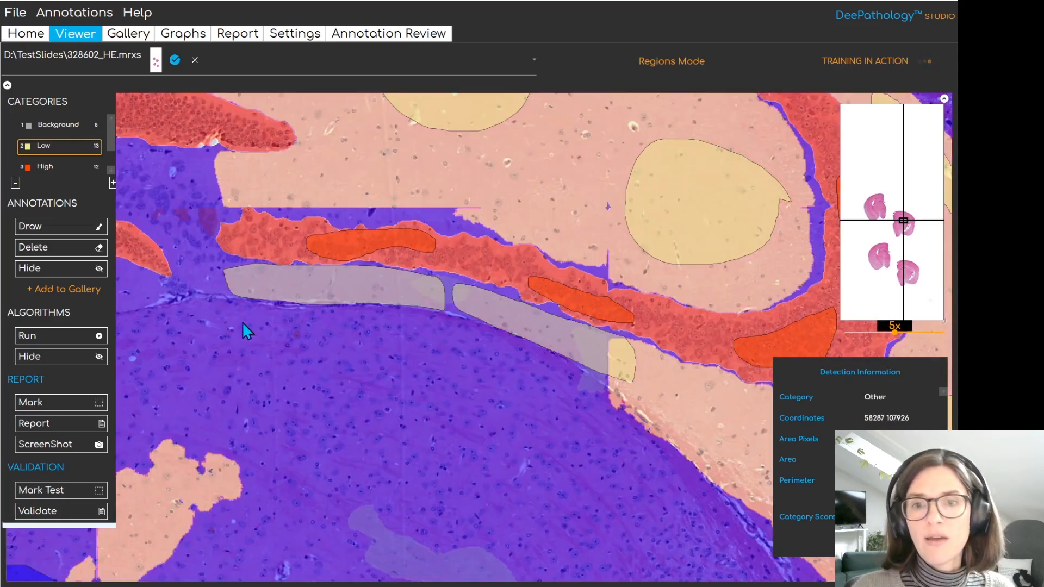
# - Annotate two Low regions along the outer side of the upper High band near the hippocampus's medial end
pyautogui.moveTo(242, 322); pyautogui.dragTo(320, 330)
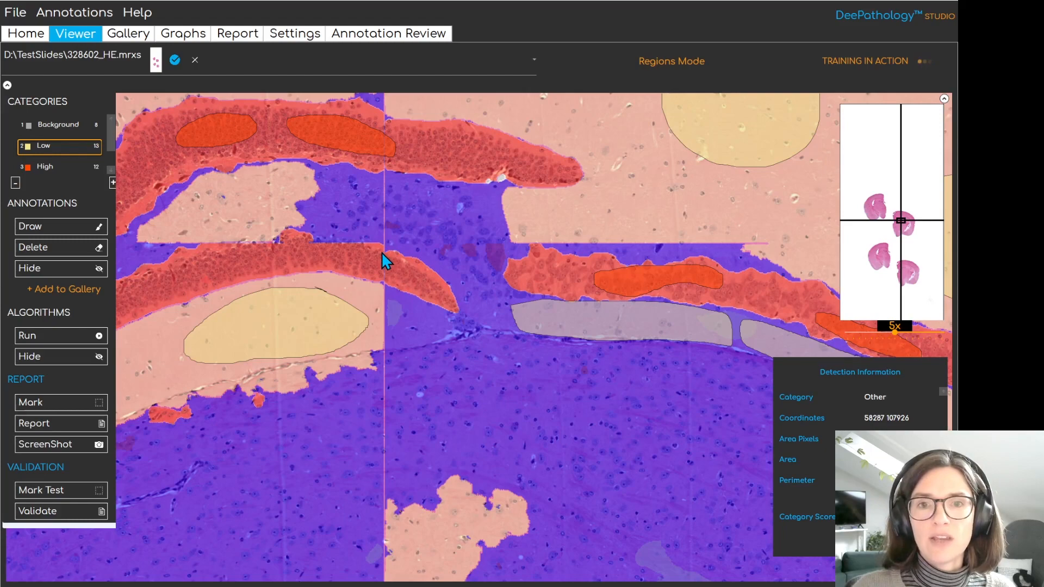
pyautogui.moveTo(602, 203); pyautogui.dragTo(622, 442)
pyautogui.moveTo(531, 222); pyautogui.dragTo(564, 421)
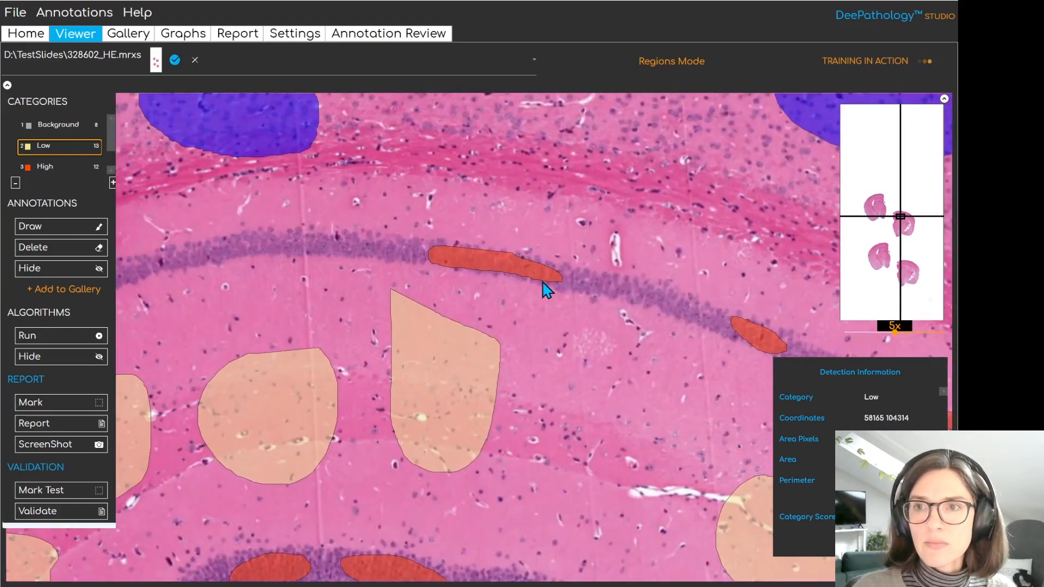
pyautogui.moveTo(156, 244); pyautogui.dragTo(460, 234)
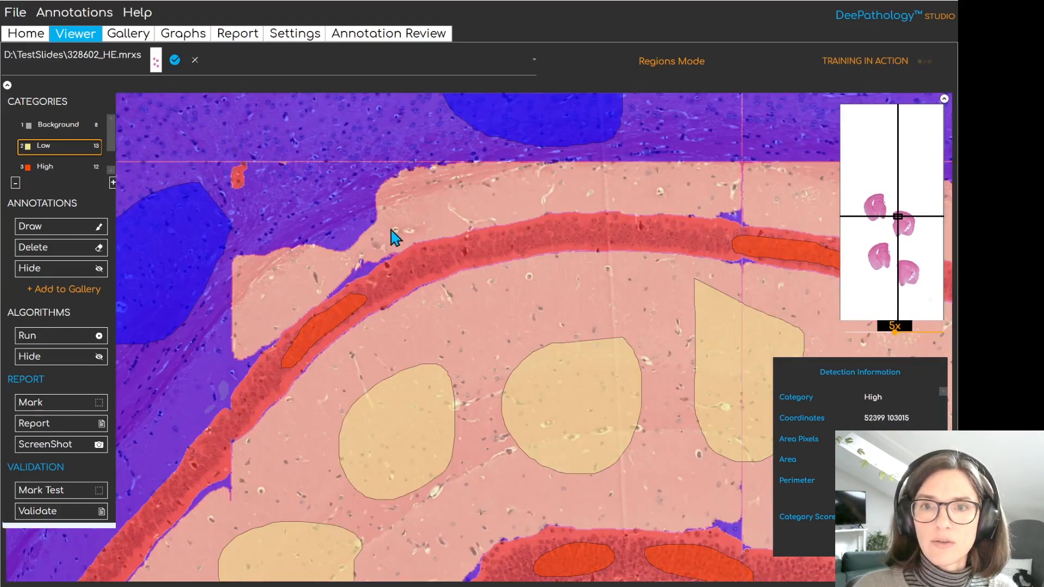
pyautogui.click(228, 317)
pyautogui.moveTo(198, 361)
pyautogui.mouseDown()
pyautogui.moveTo(146, 427)
pyautogui.moveTo(171, 452)
pyautogui.moveTo(254, 356)
pyautogui.moveTo(249, 323)
pyautogui.moveTo(401, 202)
pyautogui.mouseUp()
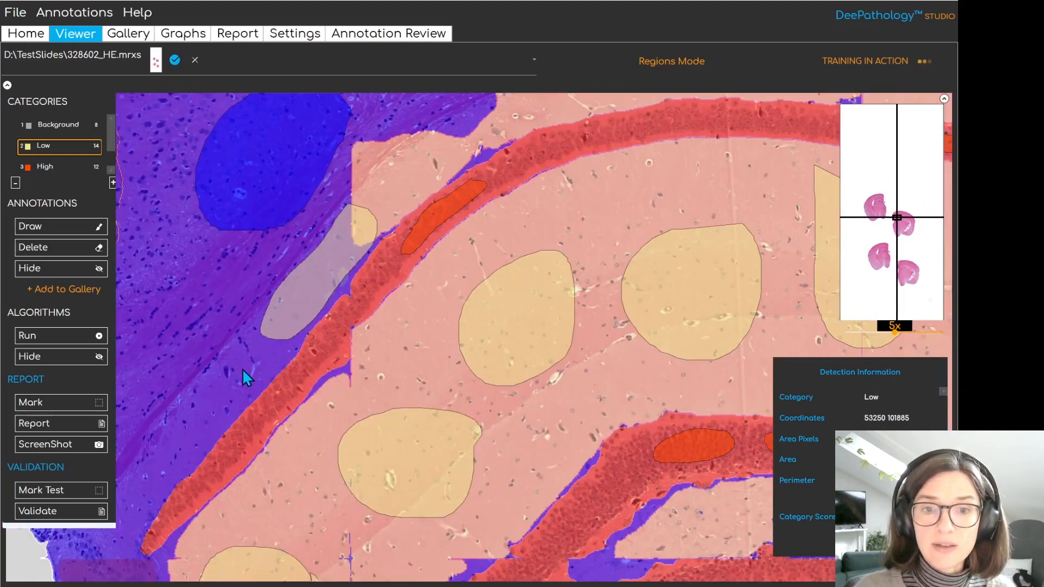
pyautogui.moveTo(236, 346)
pyautogui.mouseDown()
pyautogui.moveTo(181, 422)
pyautogui.moveTo(223, 427)
pyautogui.moveTo(275, 363)
pyautogui.moveTo(247, 341)
pyautogui.mouseUp()
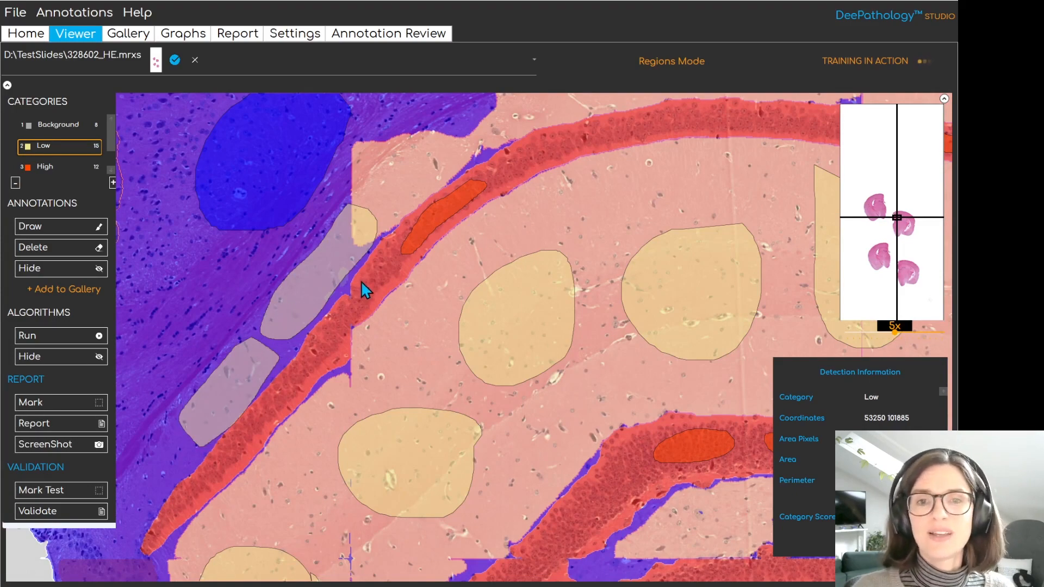
# - Annotate two Other regions over the false Low detections along the hippocampus's upper outer edge
pyautogui.moveTo(361, 289); pyautogui.dragTo(322, 351)
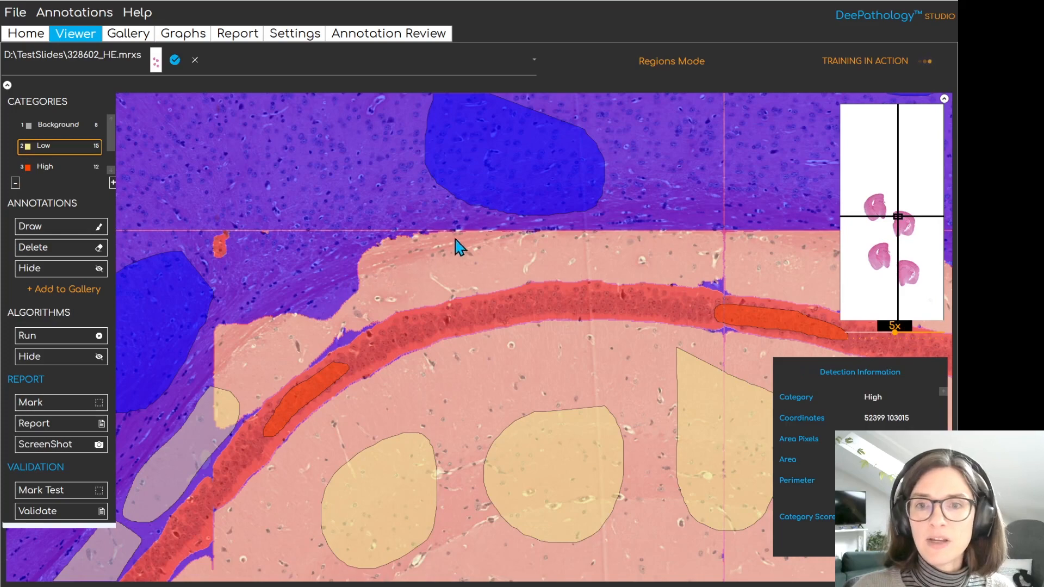
pyautogui.scroll(-2, 106, 148)
pyautogui.click(99, 163)
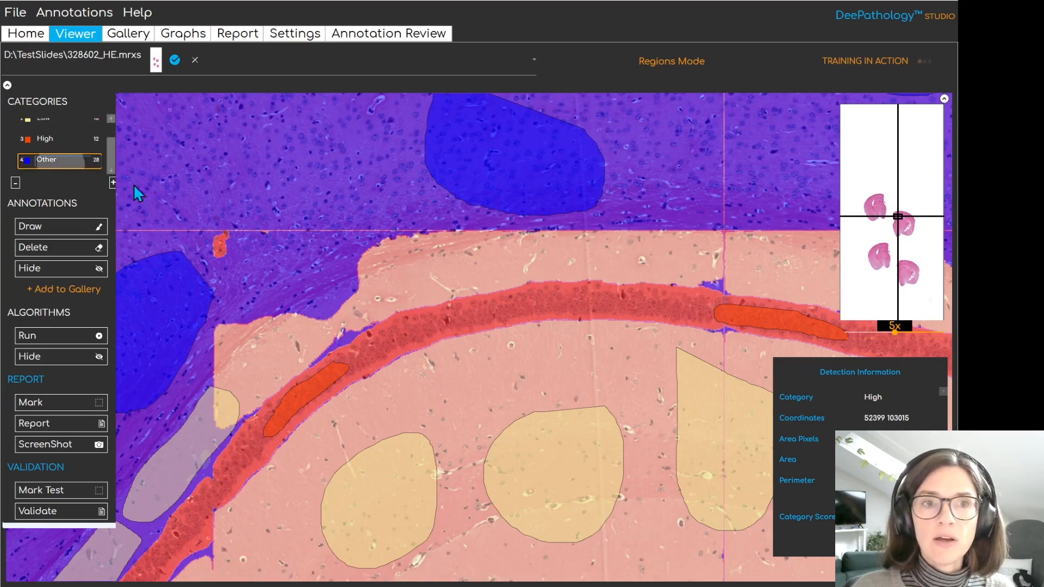
pyautogui.moveTo(353, 275)
pyautogui.mouseDown()
pyautogui.moveTo(499, 233)
pyautogui.moveTo(374, 229)
pyautogui.moveTo(354, 274)
pyautogui.mouseUp()
pyautogui.moveTo(283, 311)
pyautogui.mouseDown()
pyautogui.moveTo(209, 373)
pyautogui.moveTo(234, 300)
pyautogui.moveTo(280, 313)
pyautogui.mouseUp()
pyautogui.scroll(-2, 449, 348)
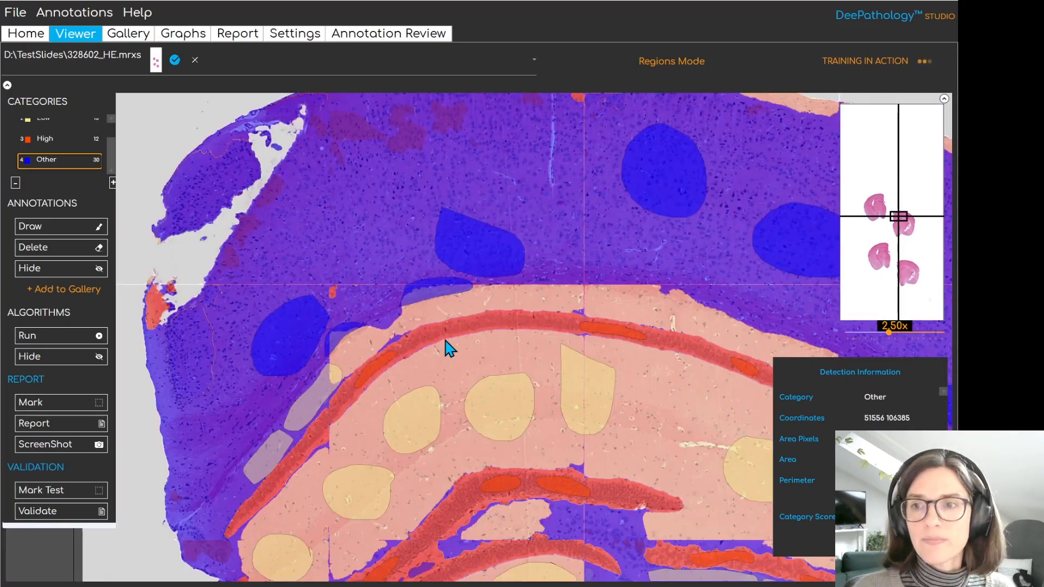
pyautogui.scroll(-1, 450, 328)
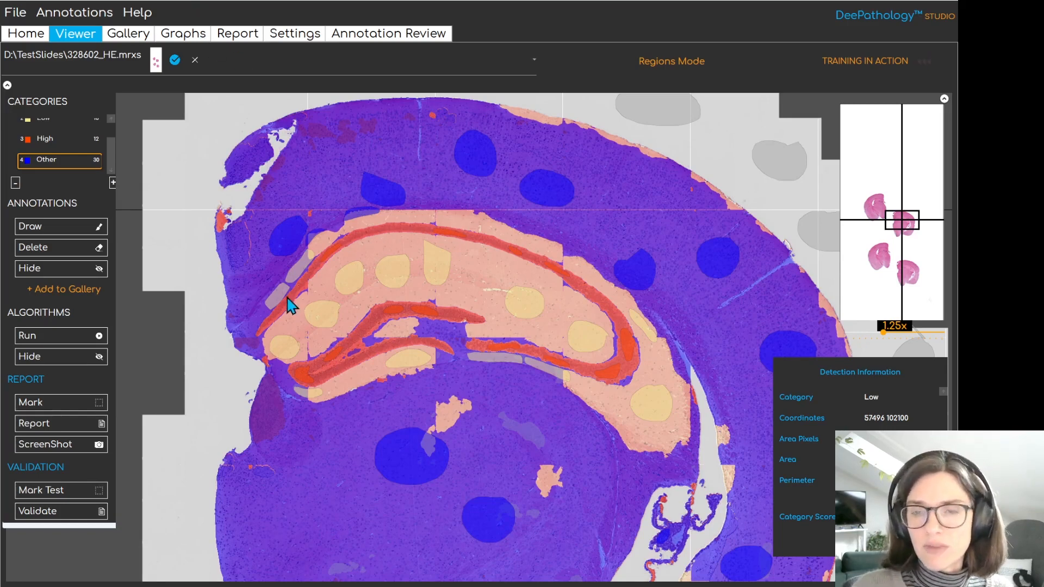
# - Open the slide 328202_HE.mrxs and run the region detection algorithm on the upper-left section's hippocampus view
pyautogui.moveTo(168, 206); pyautogui.dragTo(457, 399)
pyautogui.scroll(-1, 275, 317)
pyautogui.click(223, 60)
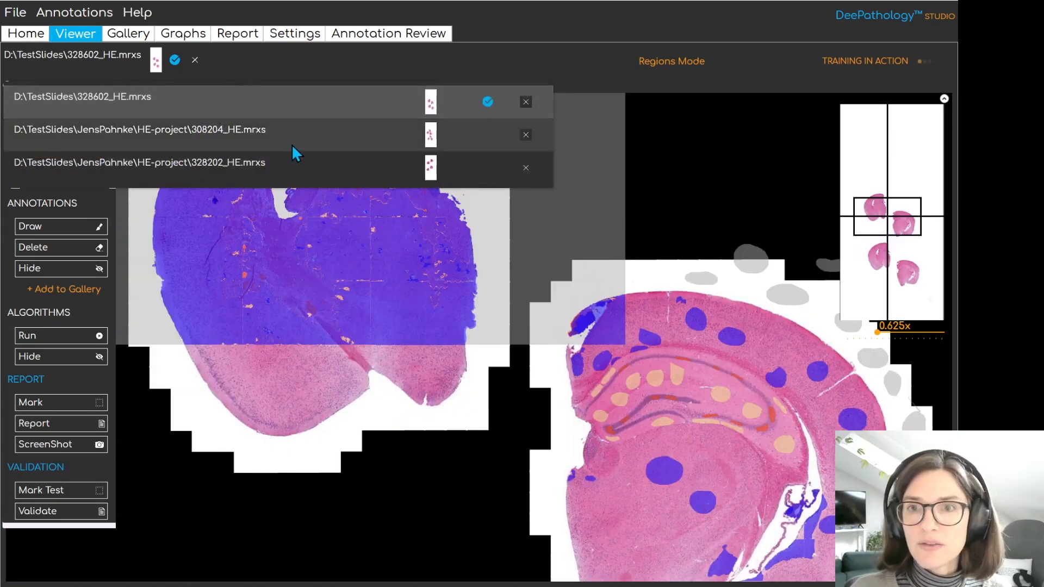
pyautogui.click(299, 162)
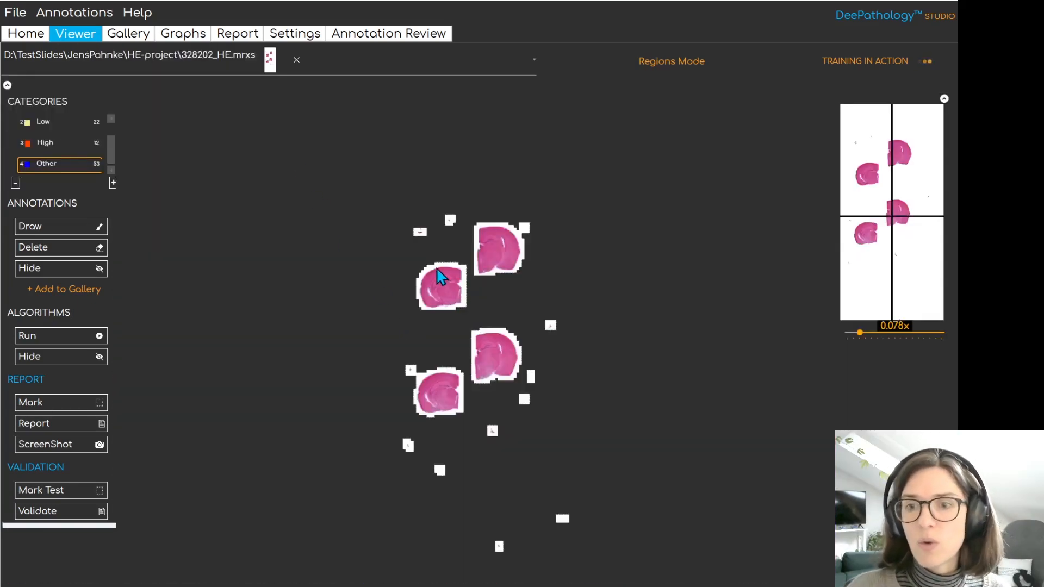
pyautogui.scroll(3, 439, 280)
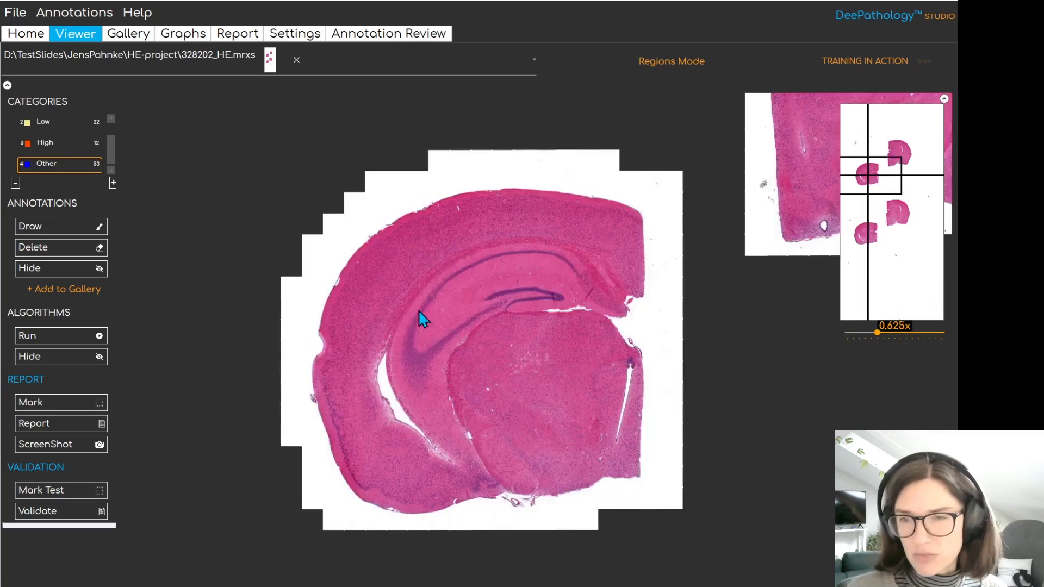
pyautogui.scroll(1, 419, 308)
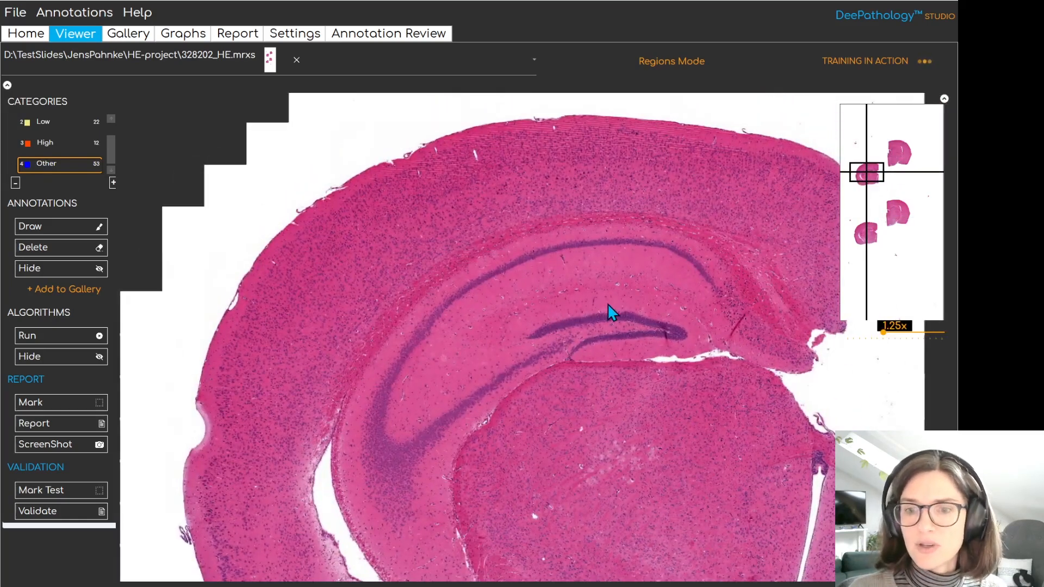
pyautogui.click(71, 344)
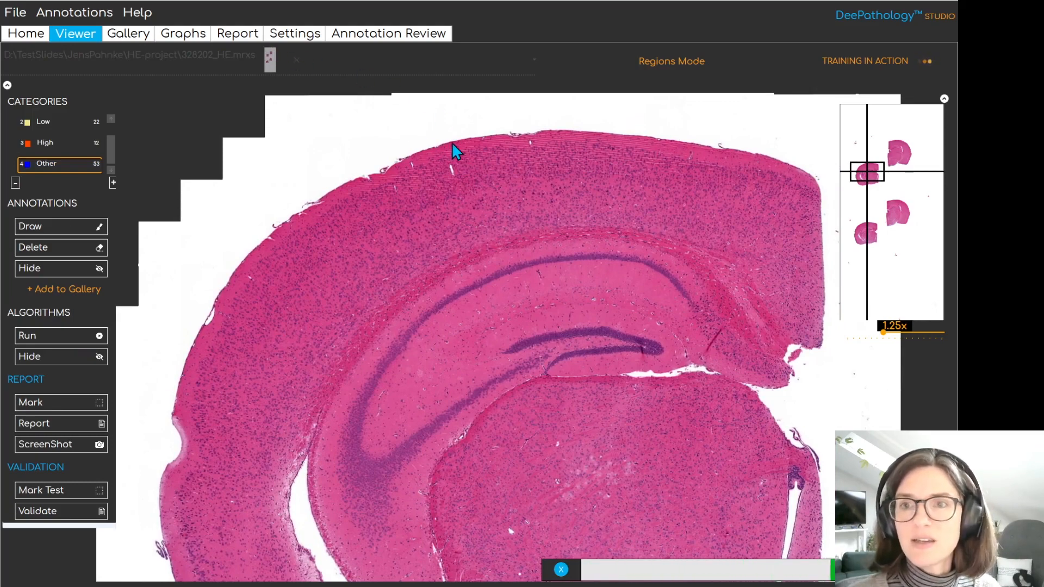
# - Examine the striped cortex surface and compare the tissue with the algorithm's detections hidden and shown
pyautogui.scroll(2, 536, 147)
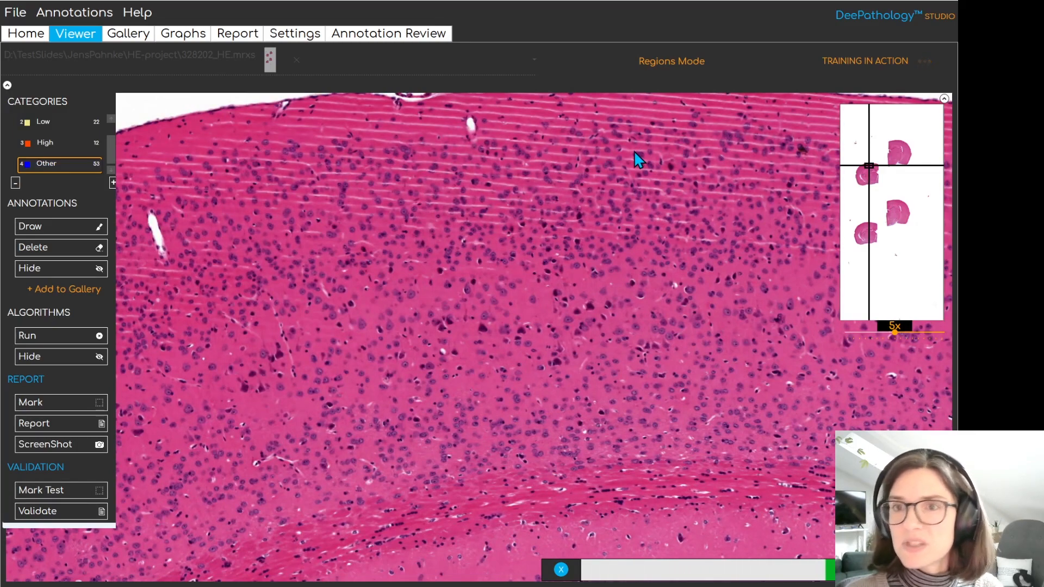
pyautogui.scroll(-2, 489, 245)
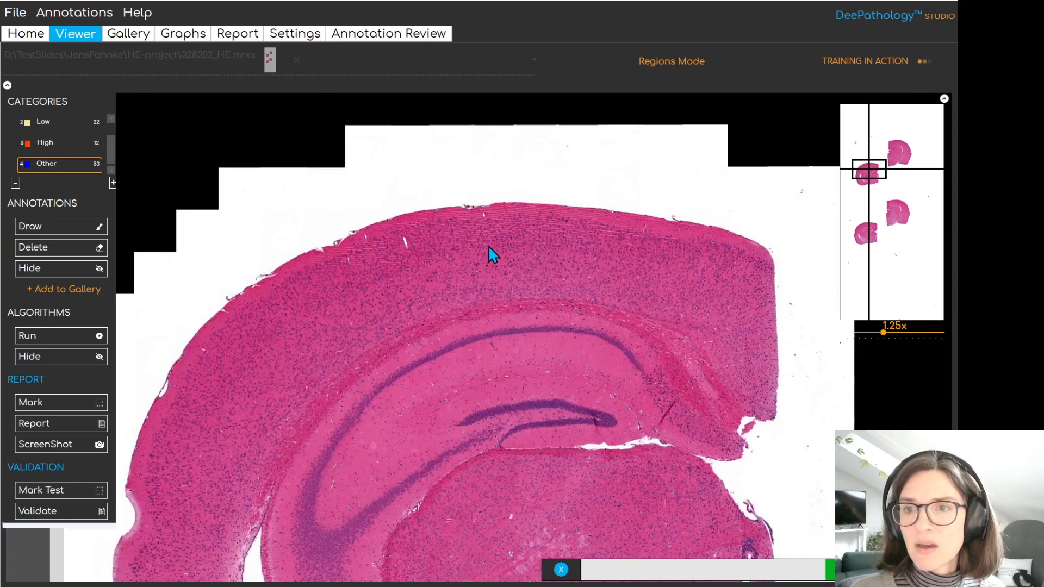
pyautogui.moveTo(485, 273); pyautogui.dragTo(494, 253)
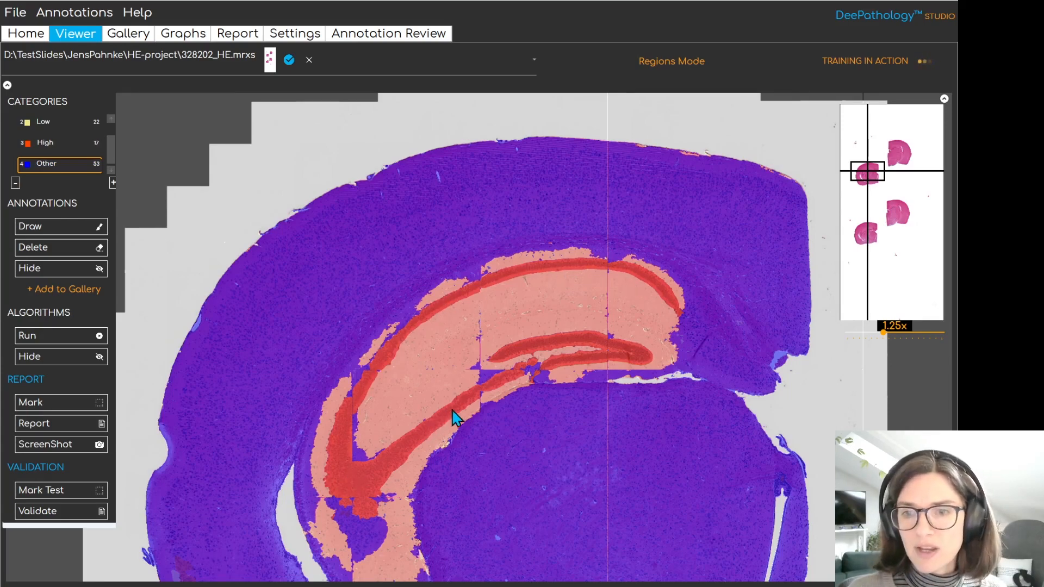
pyautogui.click(53, 356)
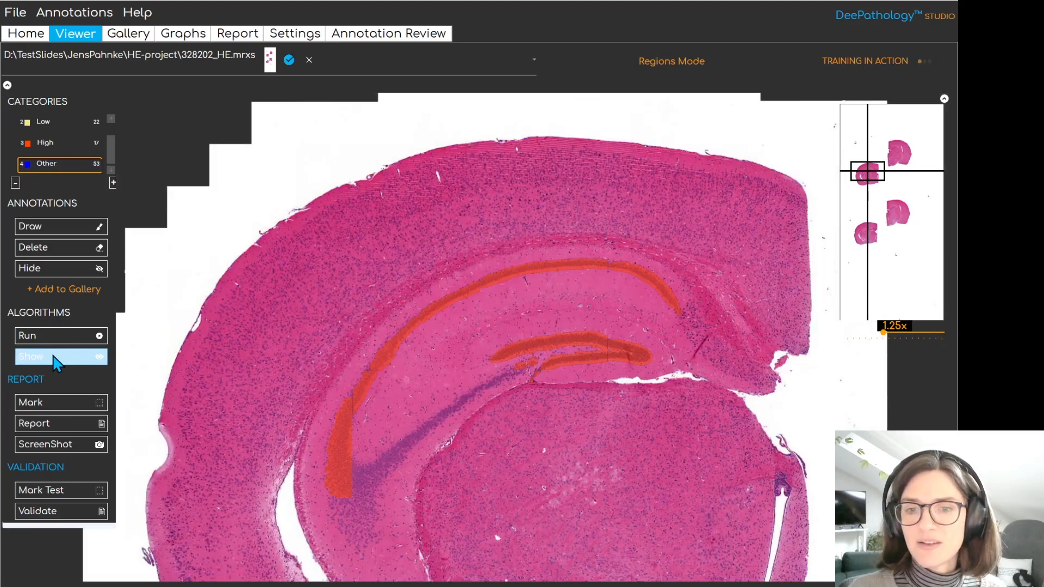
pyautogui.click(52, 356)
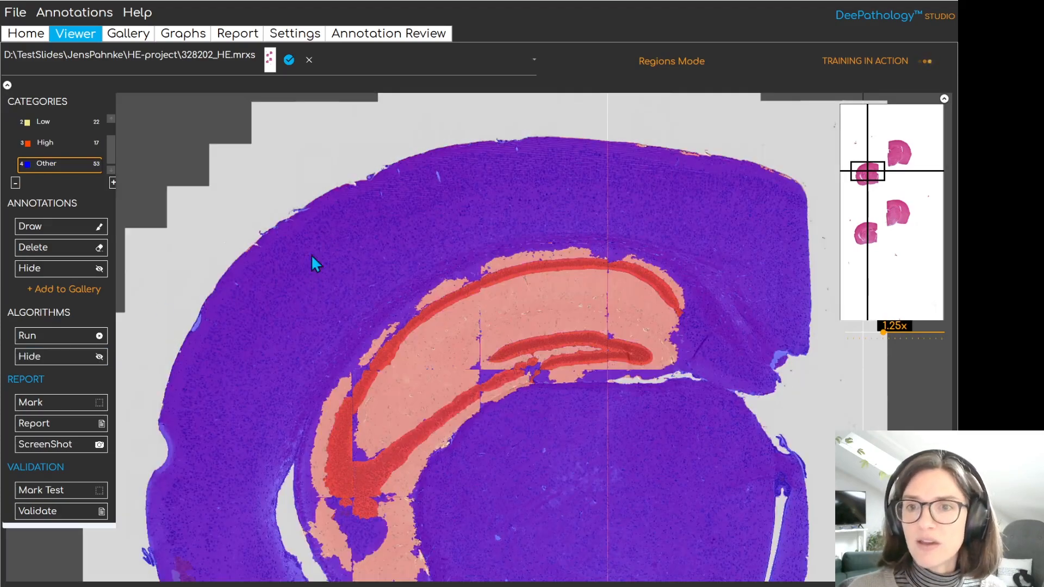
# - Annotate Low regions along the outer edge of the hippocampus's upper High band and in the gap between the inner bands
pyautogui.scroll(2, 455, 303)
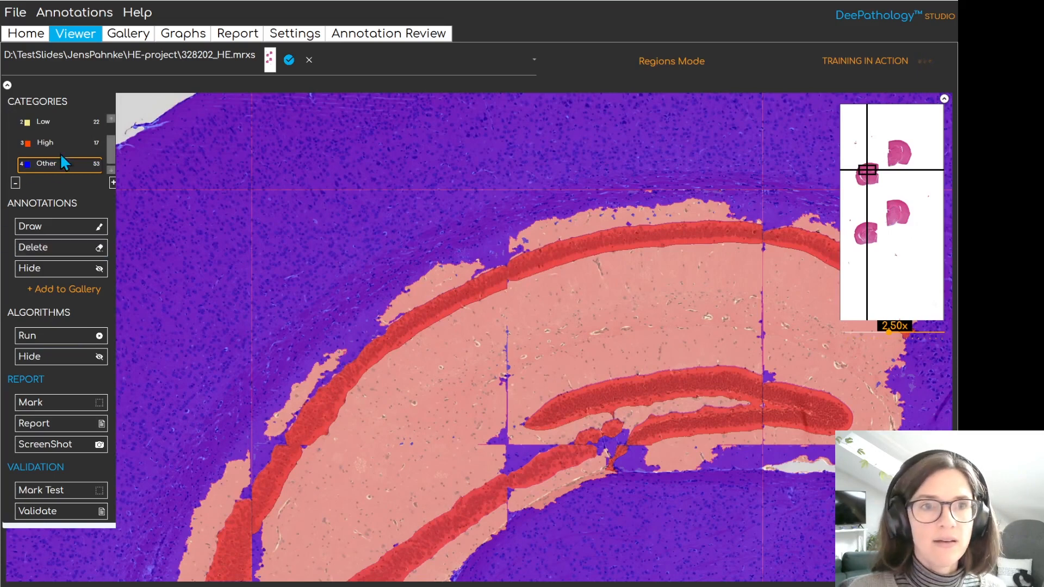
pyautogui.click(55, 122)
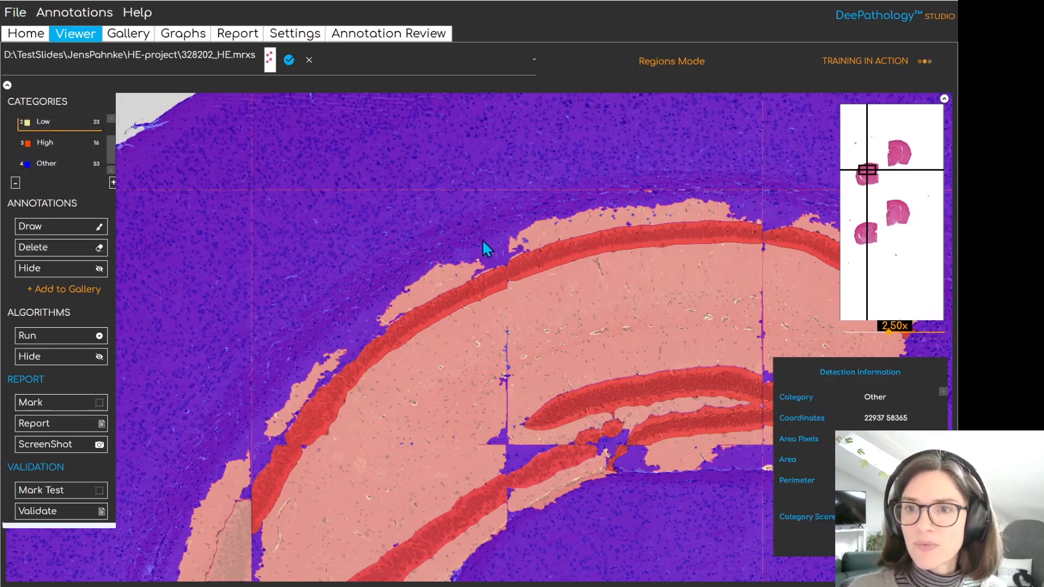
pyautogui.moveTo(523, 228)
pyautogui.mouseDown()
pyautogui.moveTo(375, 307)
pyautogui.moveTo(335, 348)
pyautogui.moveTo(532, 233)
pyautogui.mouseUp()
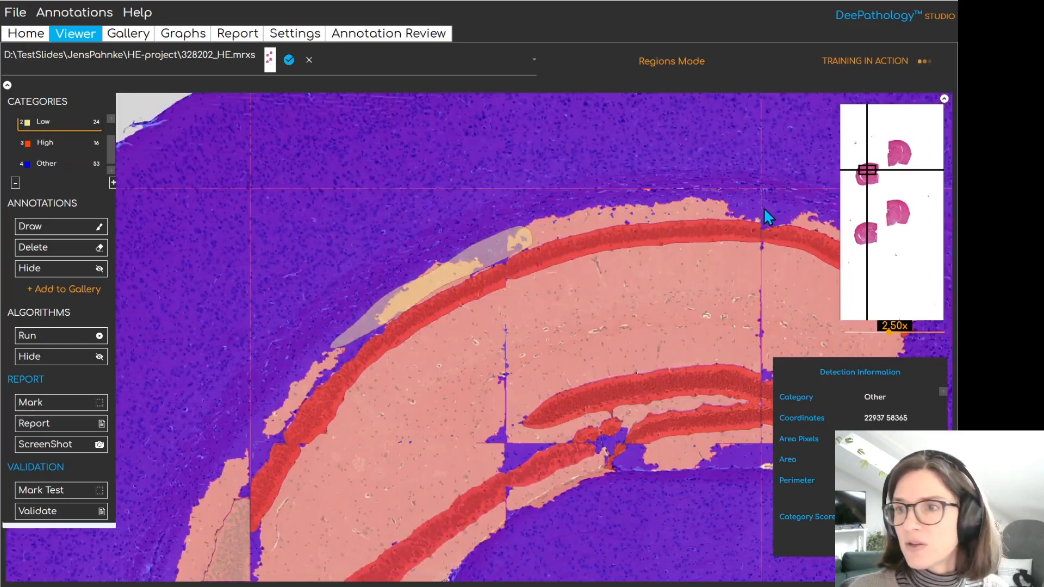
pyautogui.moveTo(715, 201)
pyautogui.mouseDown()
pyautogui.moveTo(806, 219)
pyautogui.moveTo(753, 228)
pyautogui.moveTo(714, 200)
pyautogui.mouseUp()
pyautogui.moveTo(549, 377)
pyautogui.mouseDown()
pyautogui.moveTo(534, 333)
pyautogui.moveTo(501, 321)
pyautogui.moveTo(457, 345)
pyautogui.moveTo(459, 303)
pyautogui.moveTo(504, 314)
pyautogui.mouseUp()
# - Reassign the lateral band segment to High and the Other patch inside the hippocampal bend to Low
pyautogui.moveTo(221, 465); pyautogui.dragTo(282, 417)
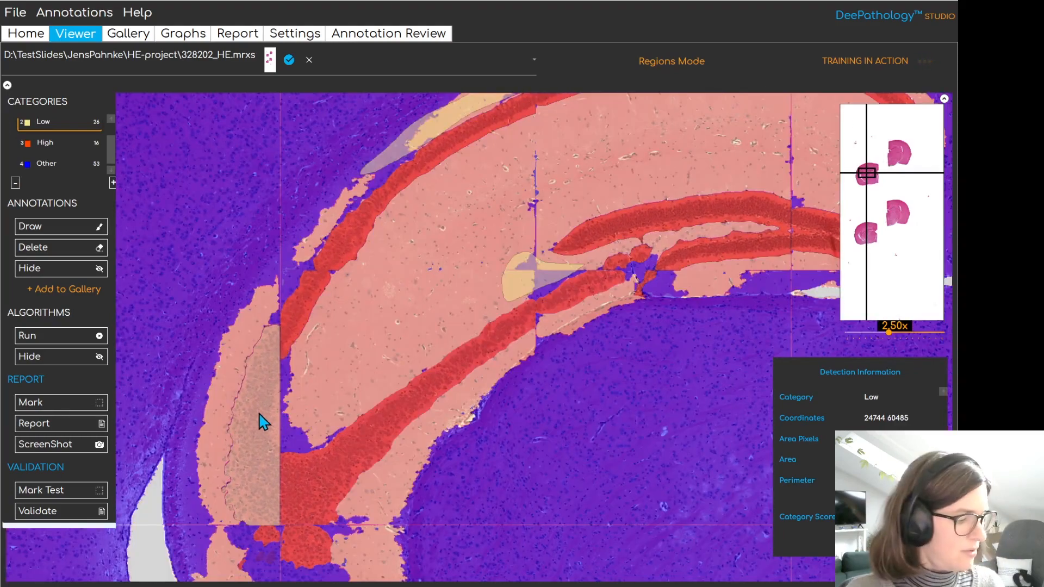
pyautogui.press('4')
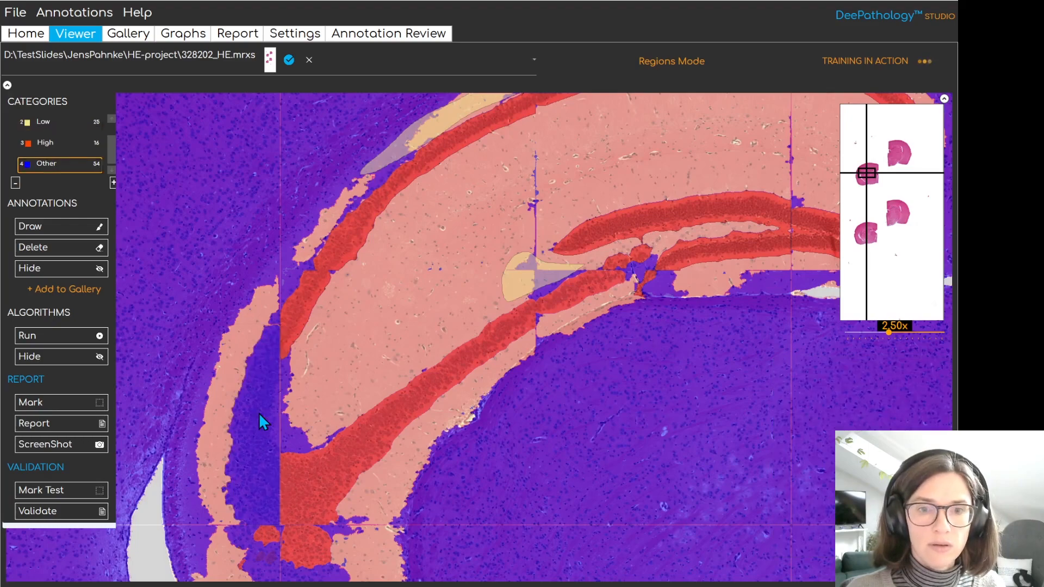
pyautogui.press('3')
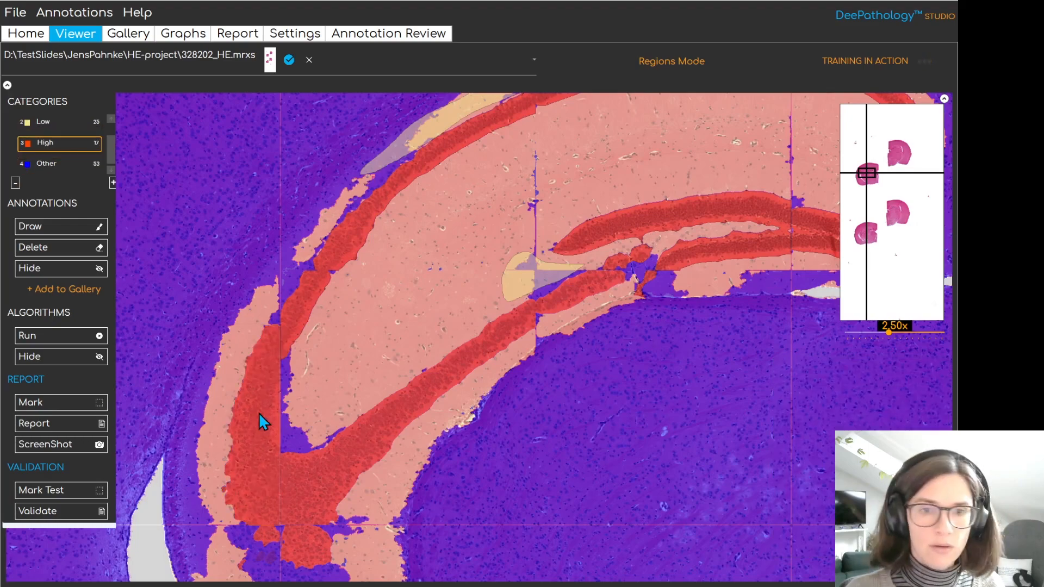
pyautogui.moveTo(310, 407); pyautogui.dragTo(354, 269)
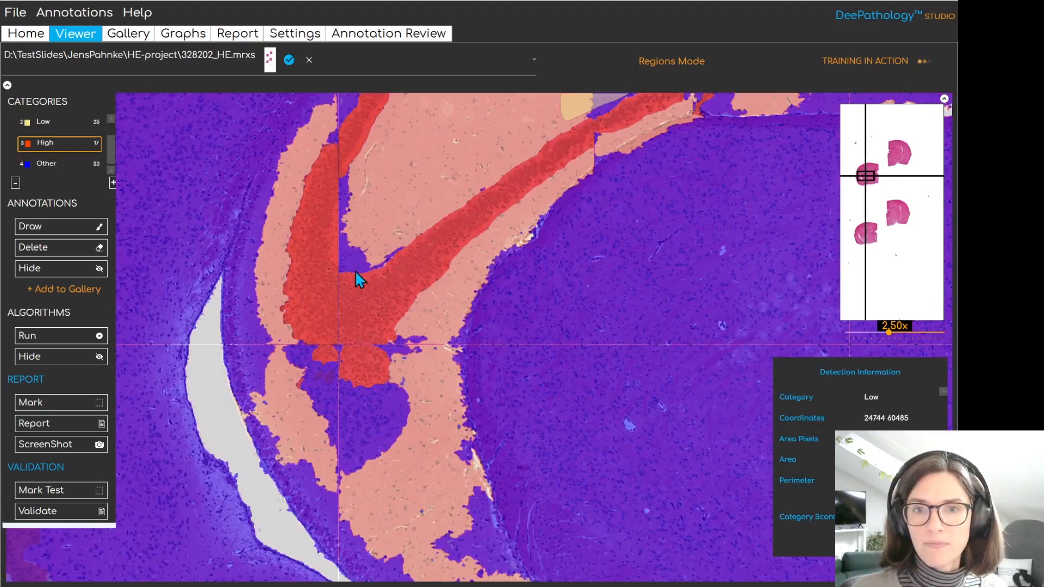
pyautogui.press('2')
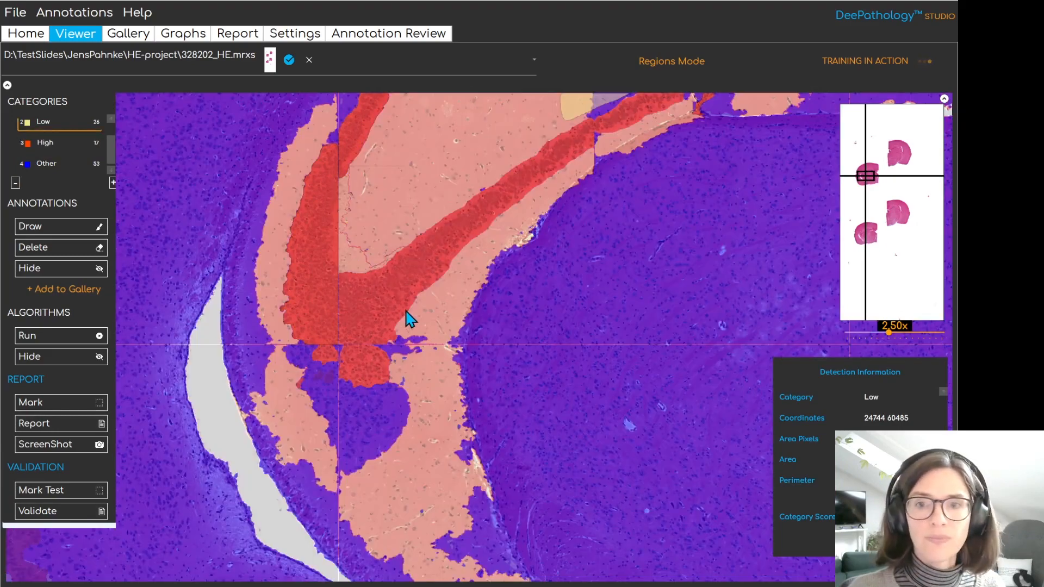
pyautogui.scroll(-3, 458, 313)
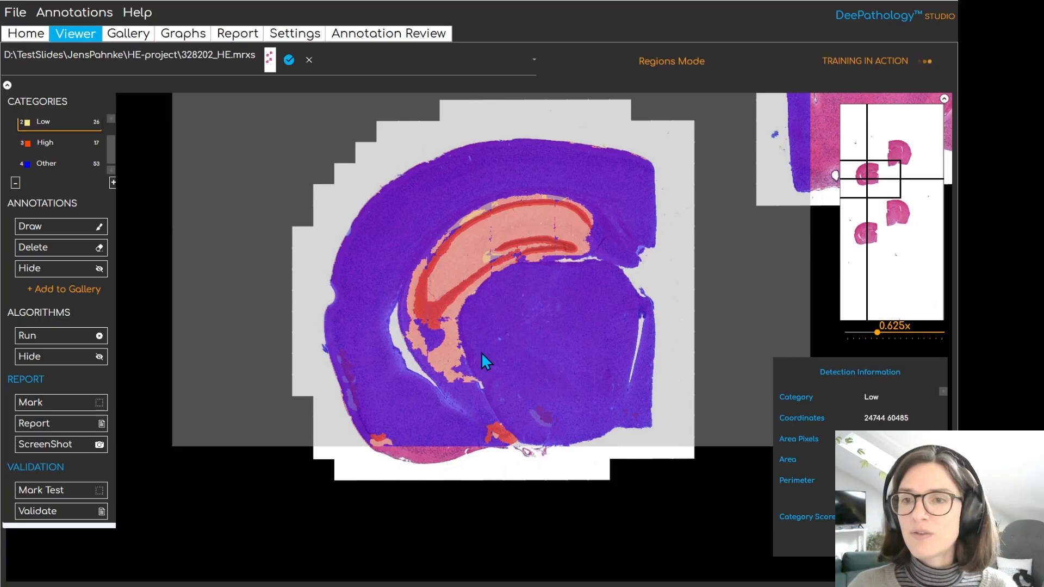
pyautogui.scroll(1, 483, 287)
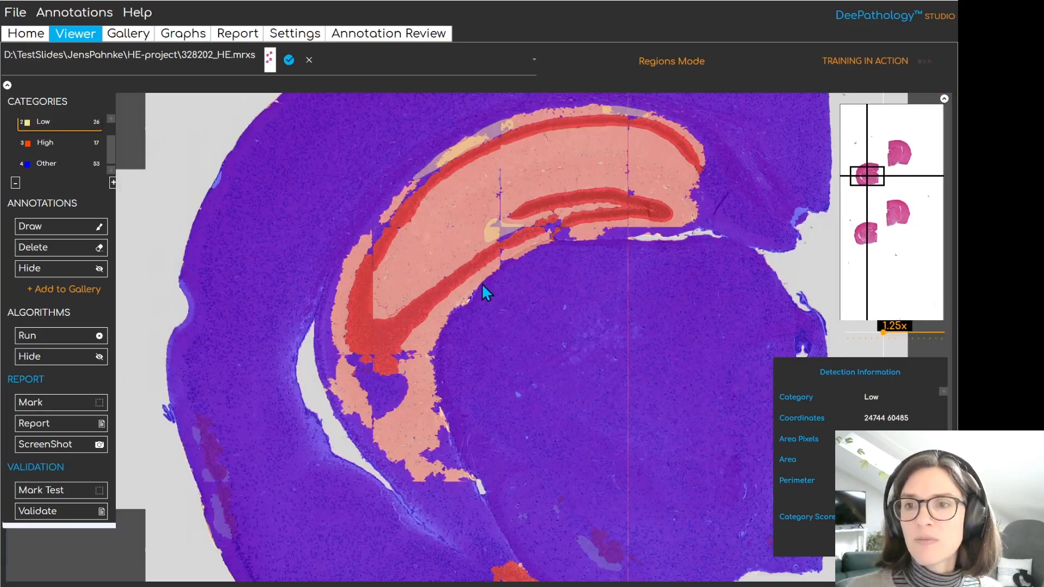
pyautogui.scroll(-1, 511, 288)
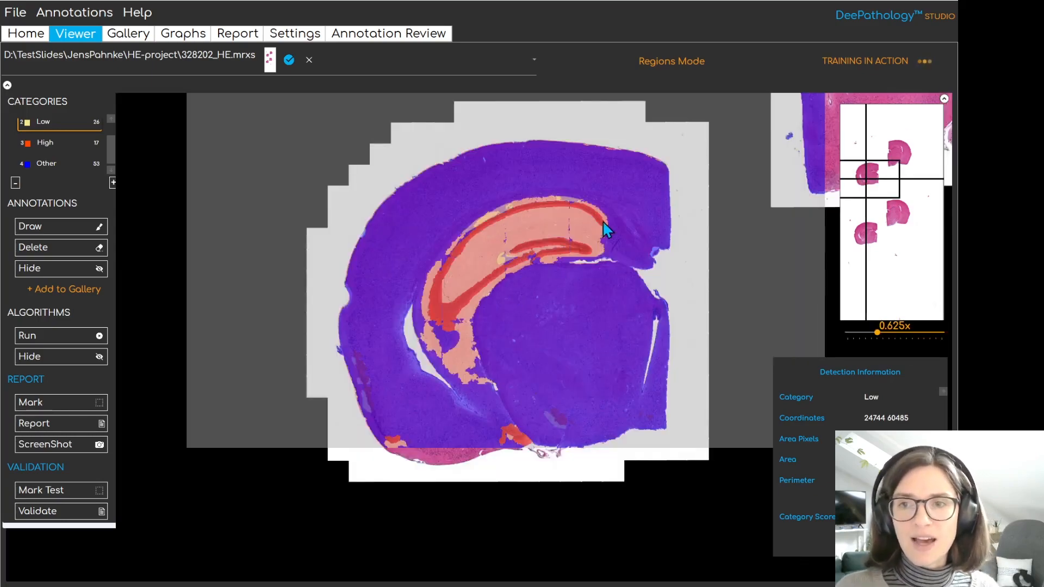